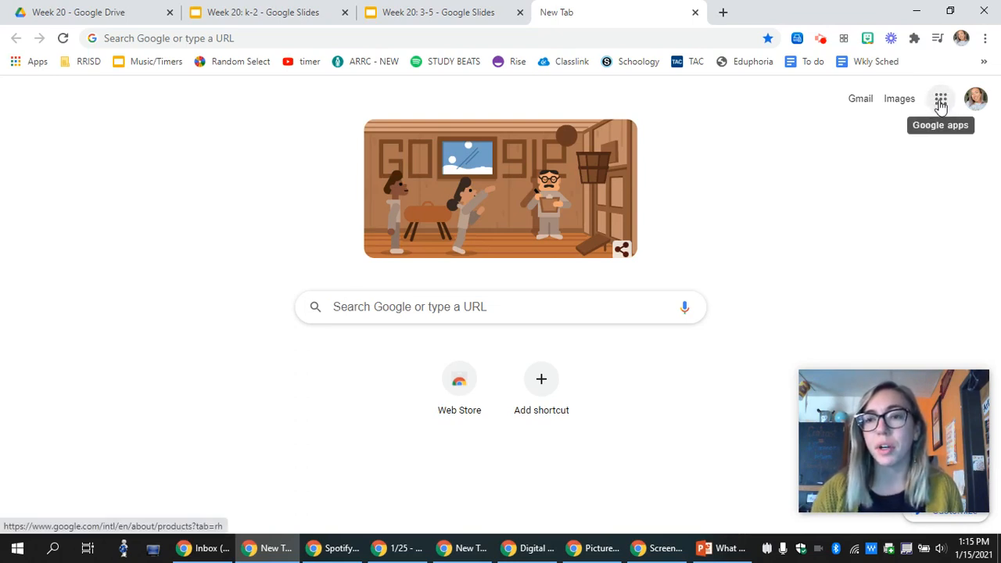
From Google Drive, create a new blank Google Drawings document via New > More.
click(940, 102)
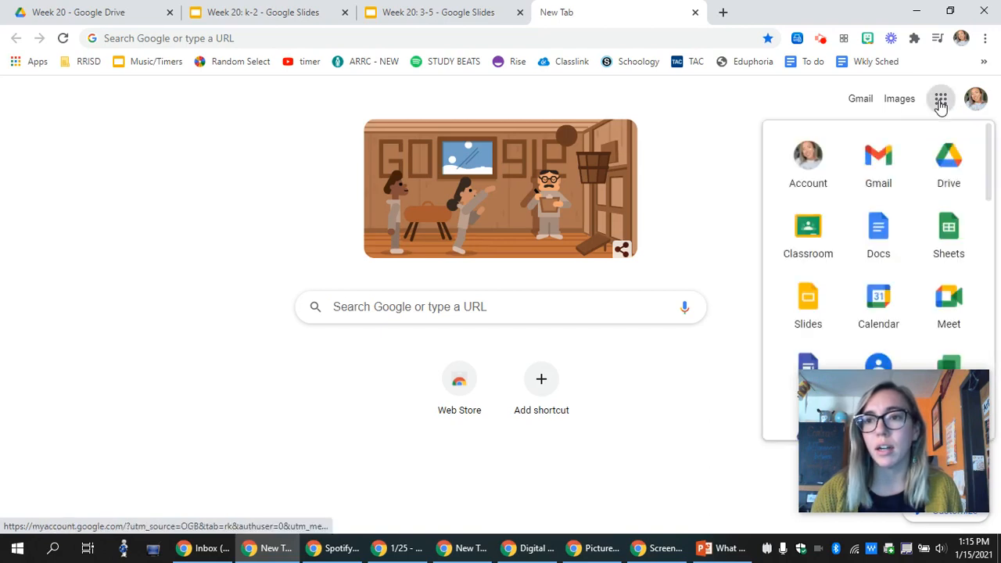
click(953, 177)
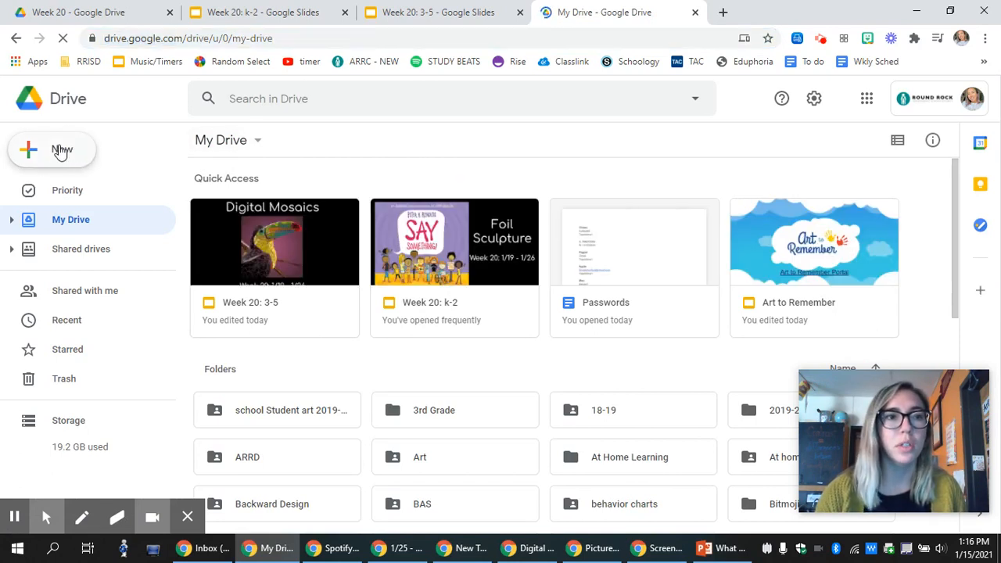
click(61, 153)
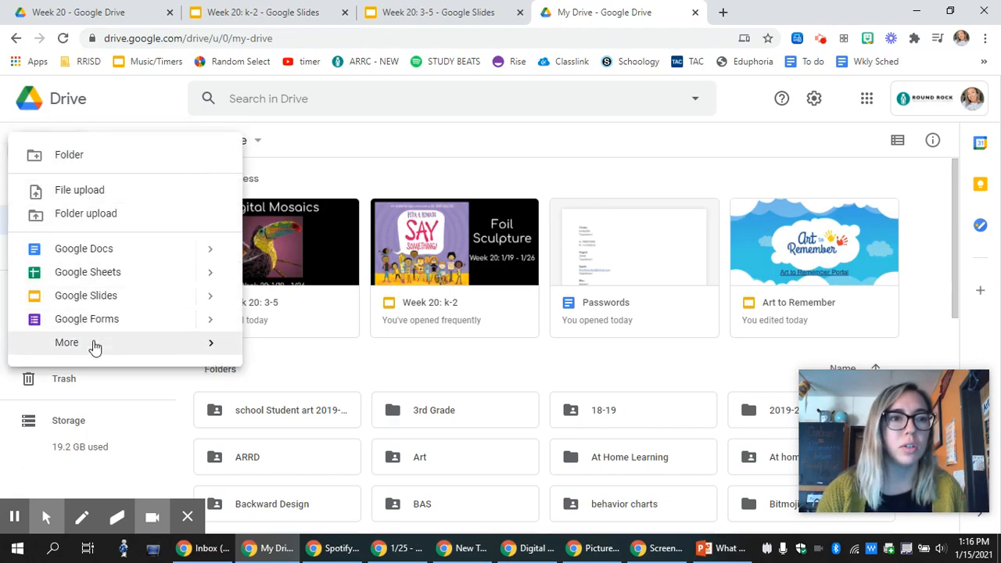
mouse_move(95, 347)
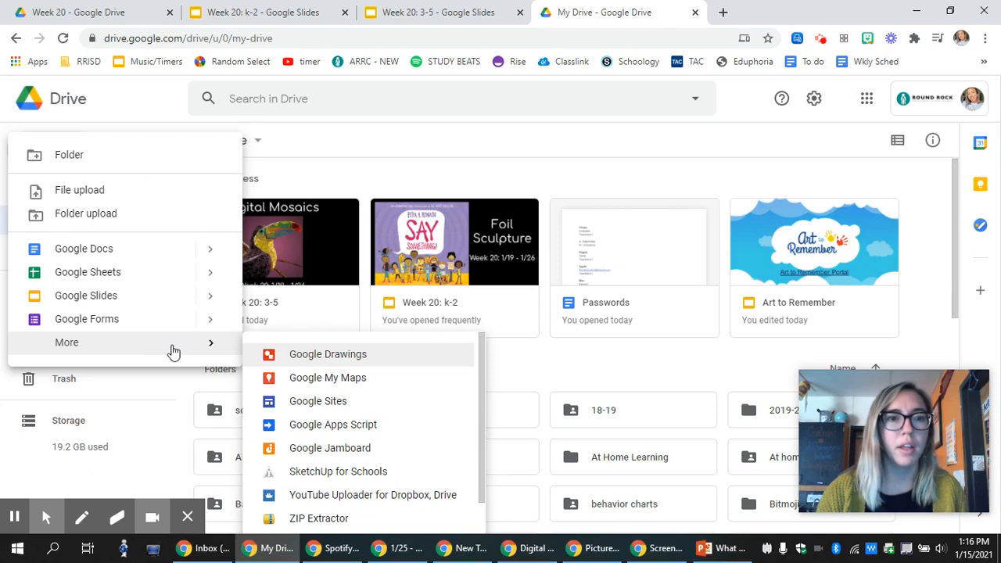
click(350, 356)
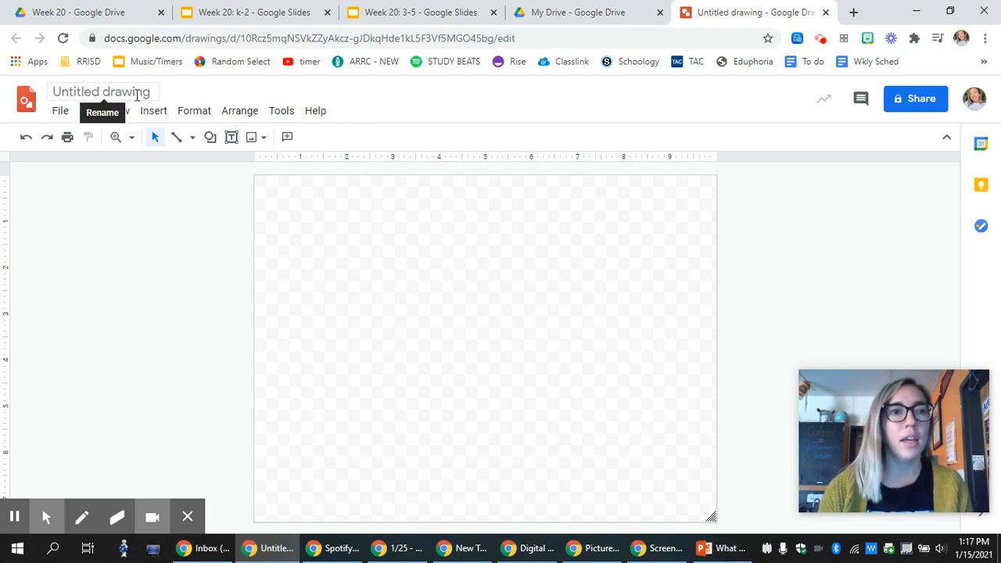
Replace the 'Untitled drawing' title with the artist's name followed by 'Nannen'.
click(138, 94)
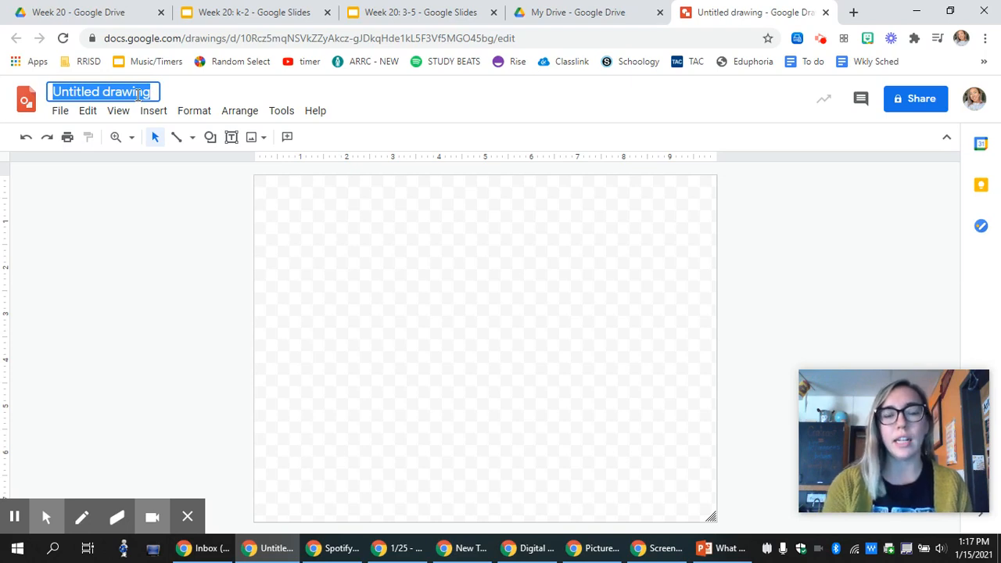
key(BackSpace)
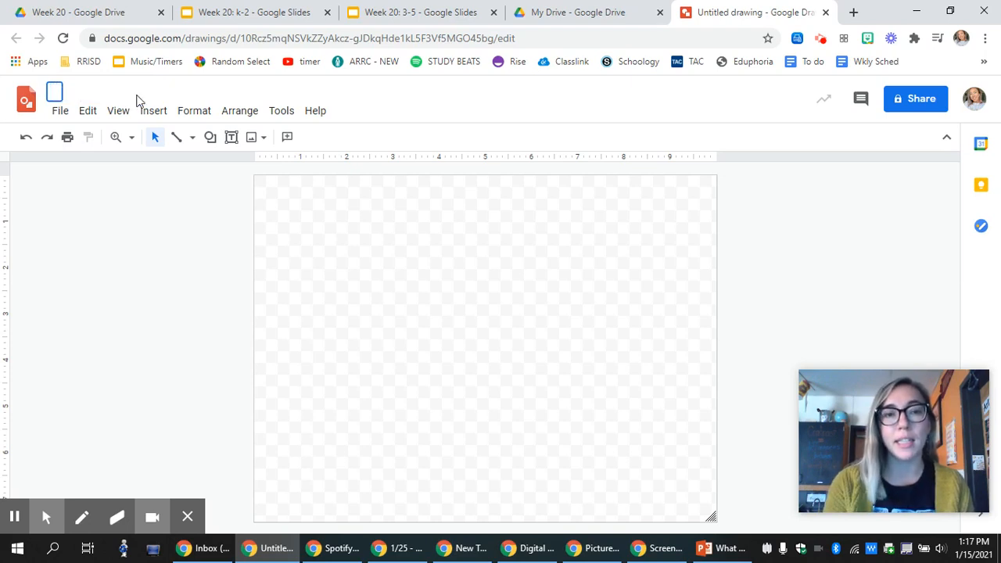
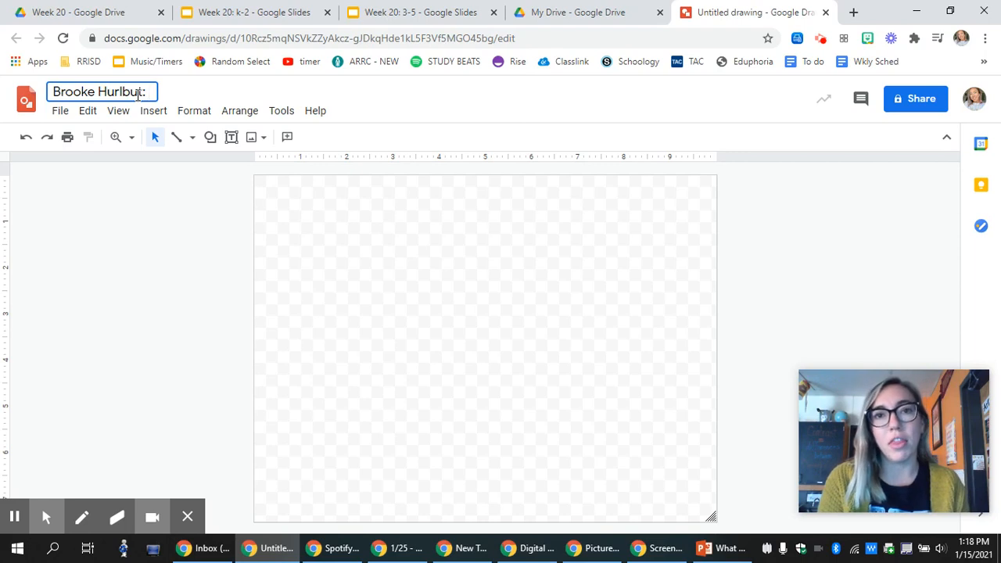
text(Nannen)
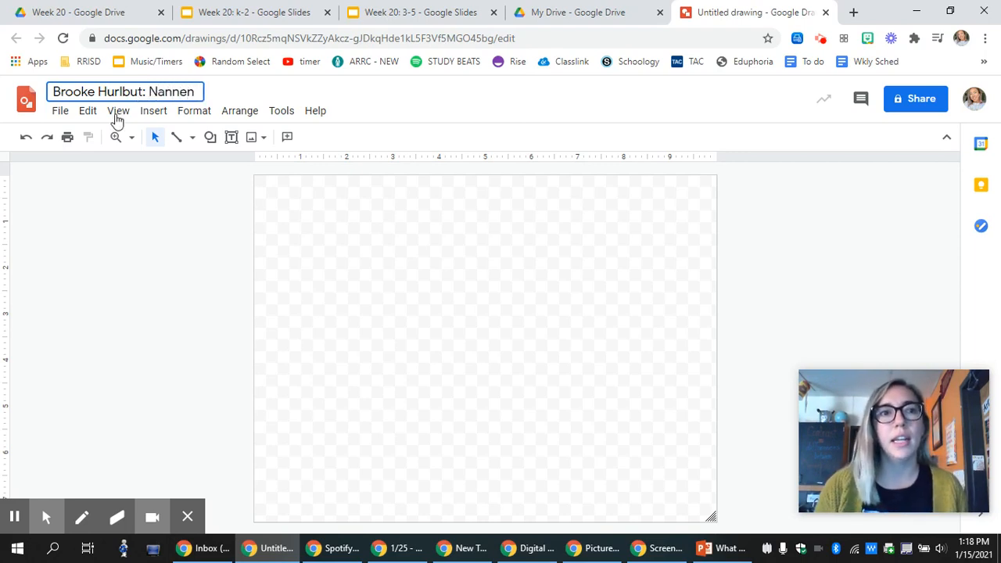
click(173, 224)
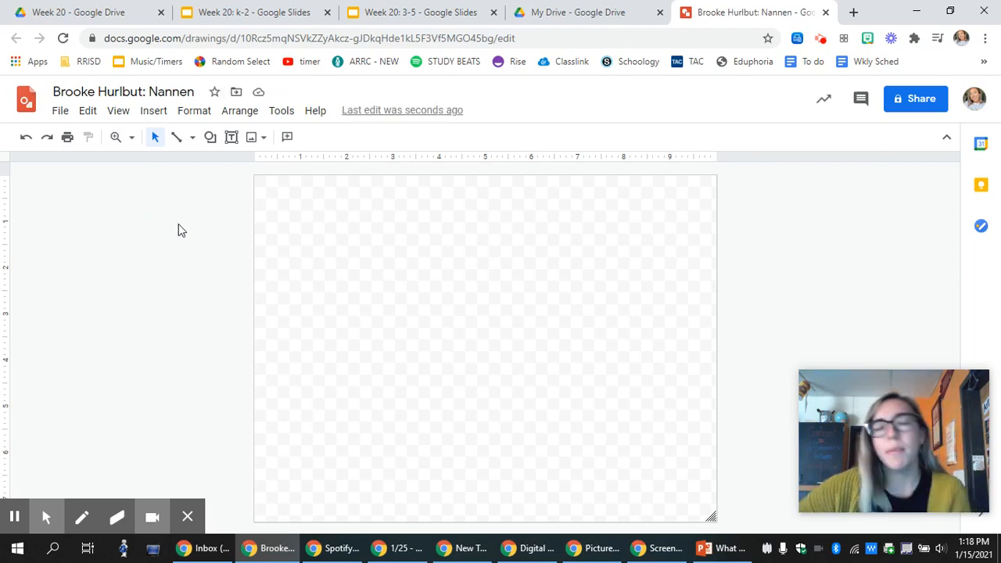
Set the canvas background to solid black from the canvas's right-click Background option.
right_click(440, 202)
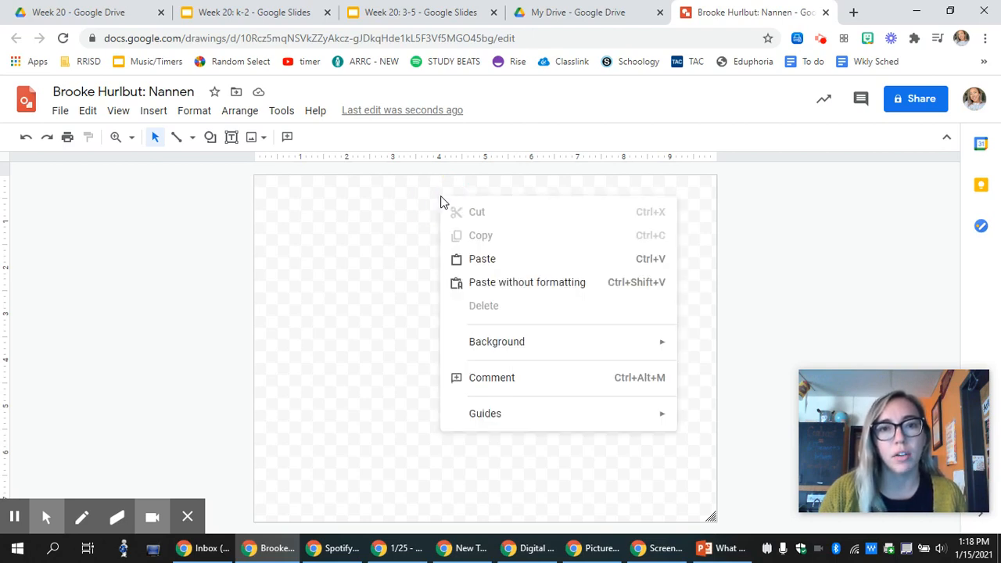
mouse_move(499, 354)
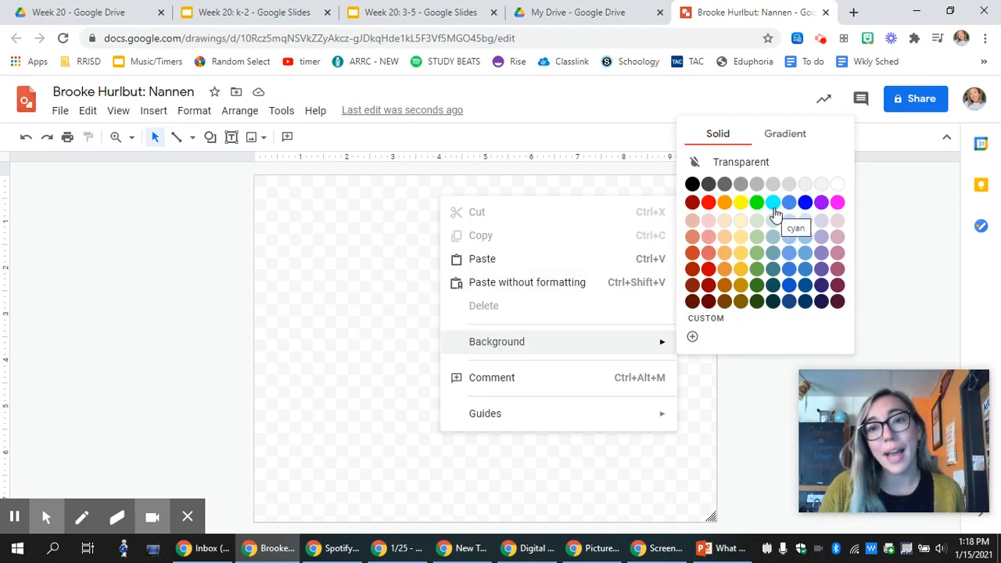
click(692, 185)
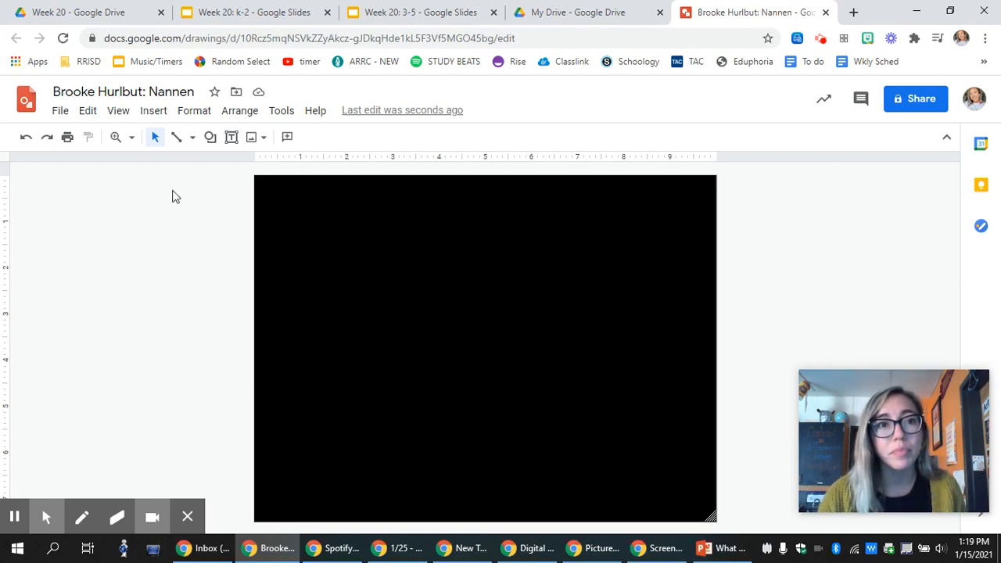
Run a web image search for 'bana' to find banana pictures.
click(149, 115)
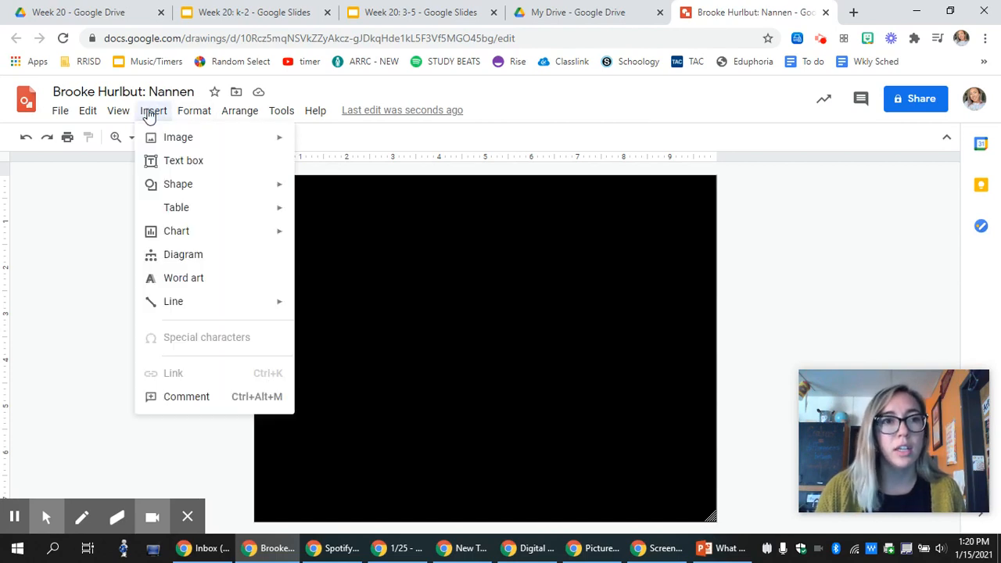
mouse_move(178, 137)
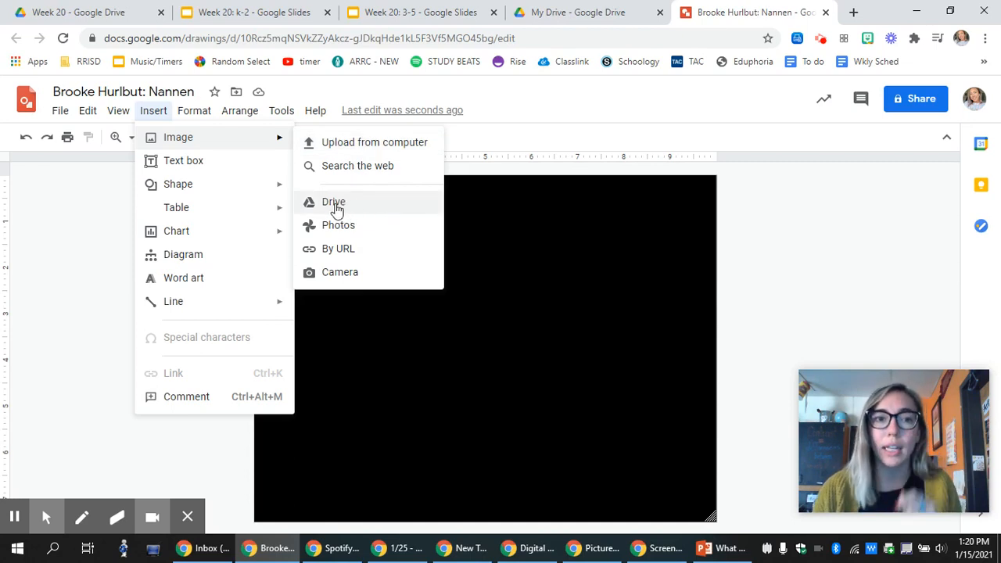
click(356, 168)
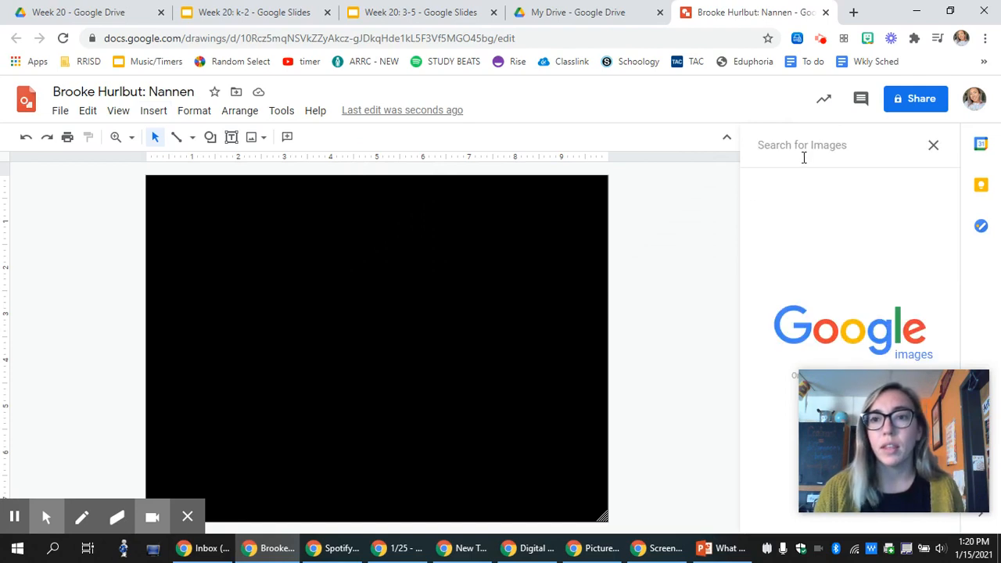
click(803, 152)
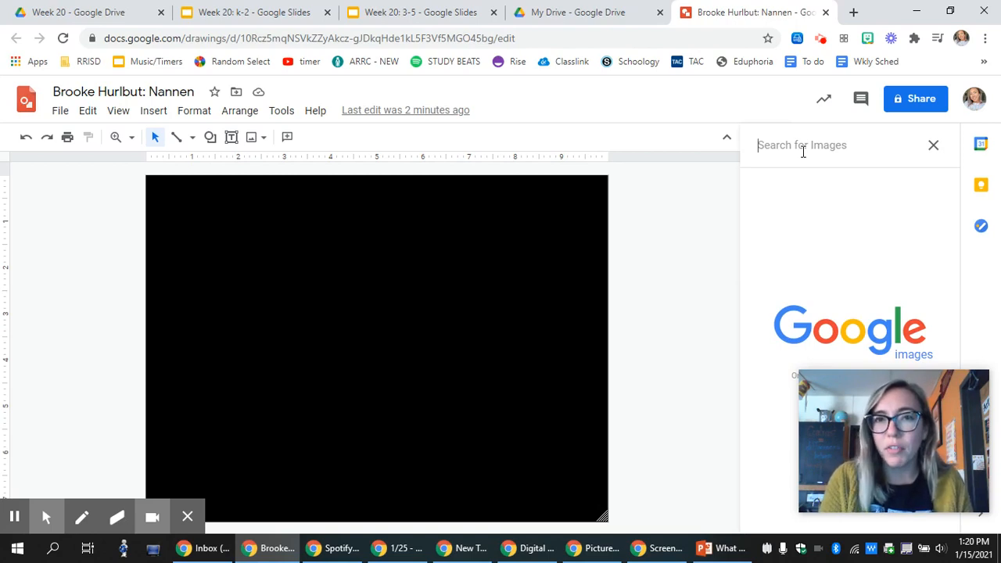
text(bana)
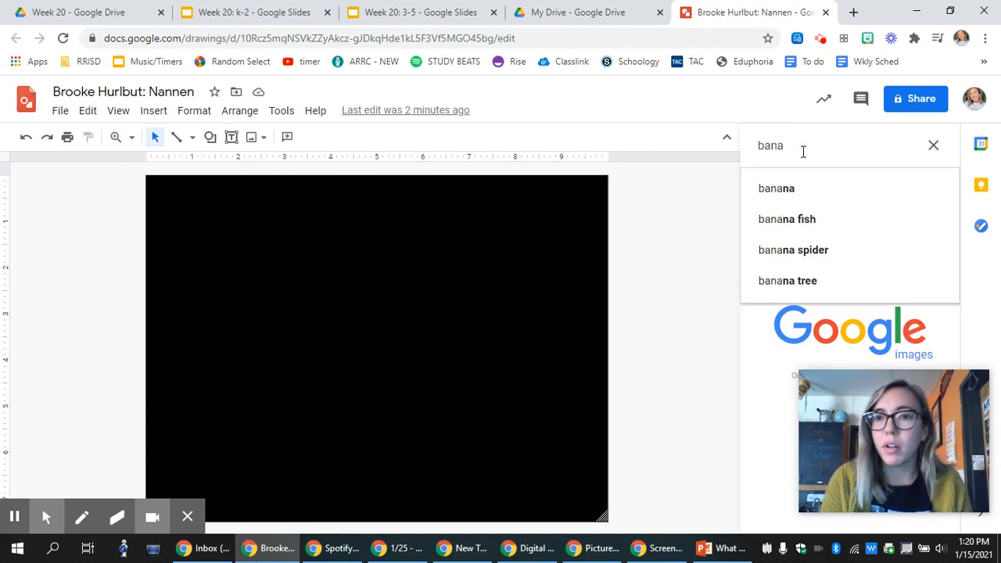
click(777, 190)
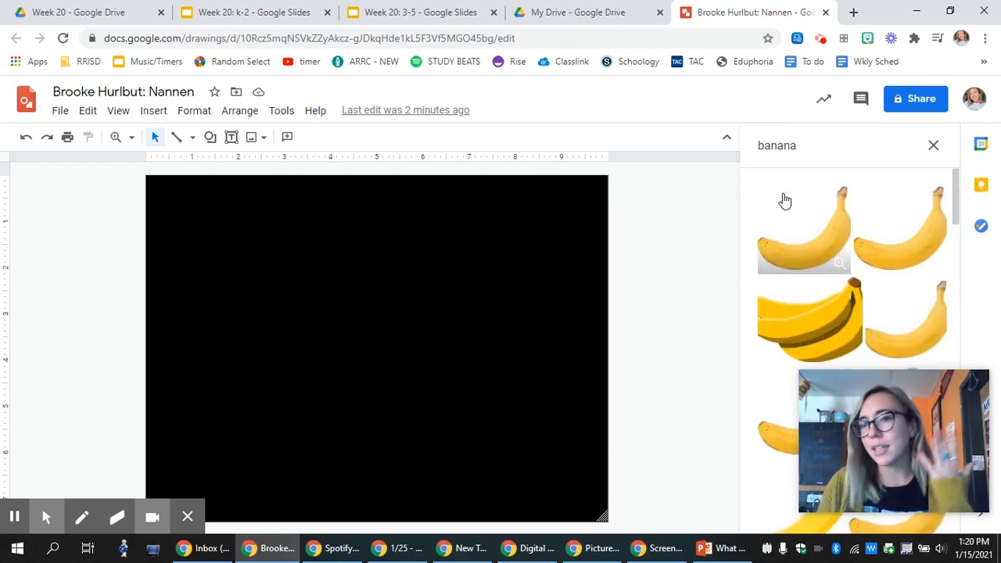
Browse the banana results and pick the single curved yellow banana image.
scroll(856, 233, down, 1)
scroll(858, 233, down, 3)
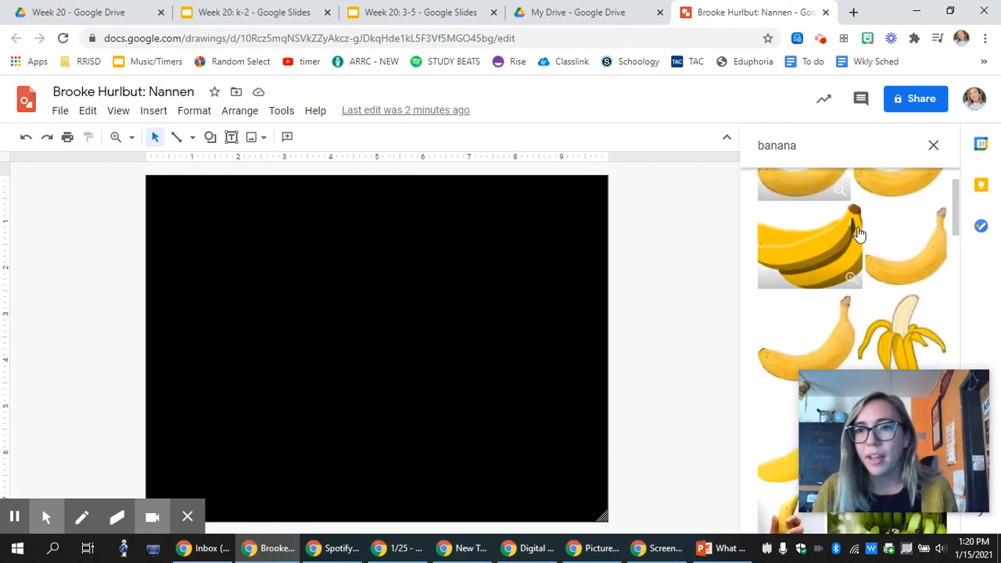
scroll(859, 234, down, 1)
scroll(860, 233, down, 5)
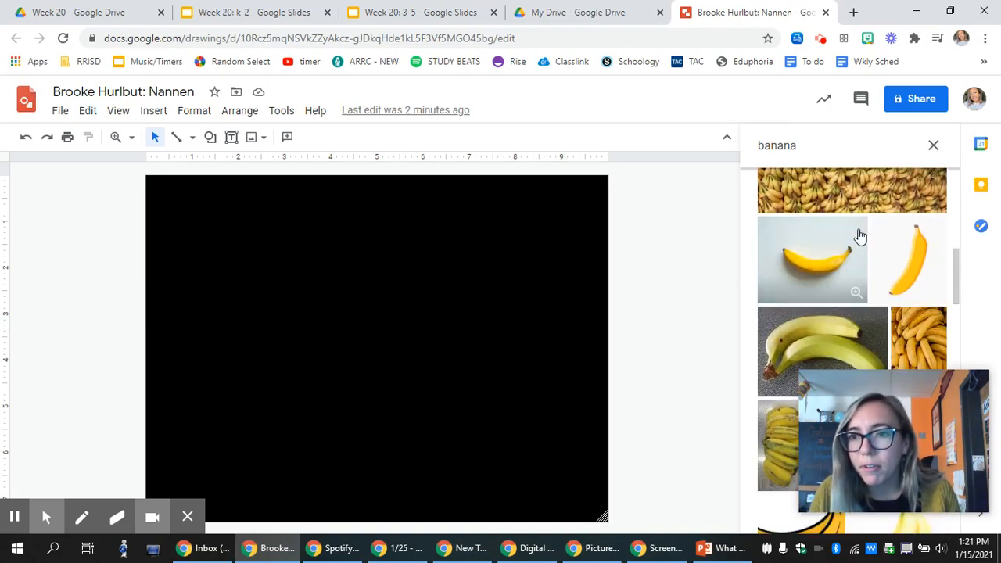
scroll(860, 234, down, 2)
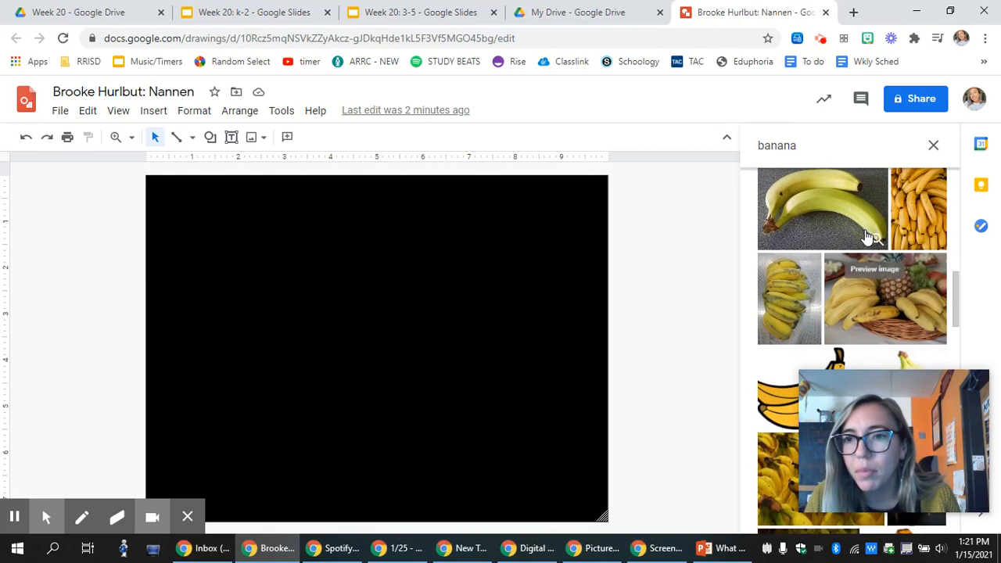
scroll(866, 236, up, 1)
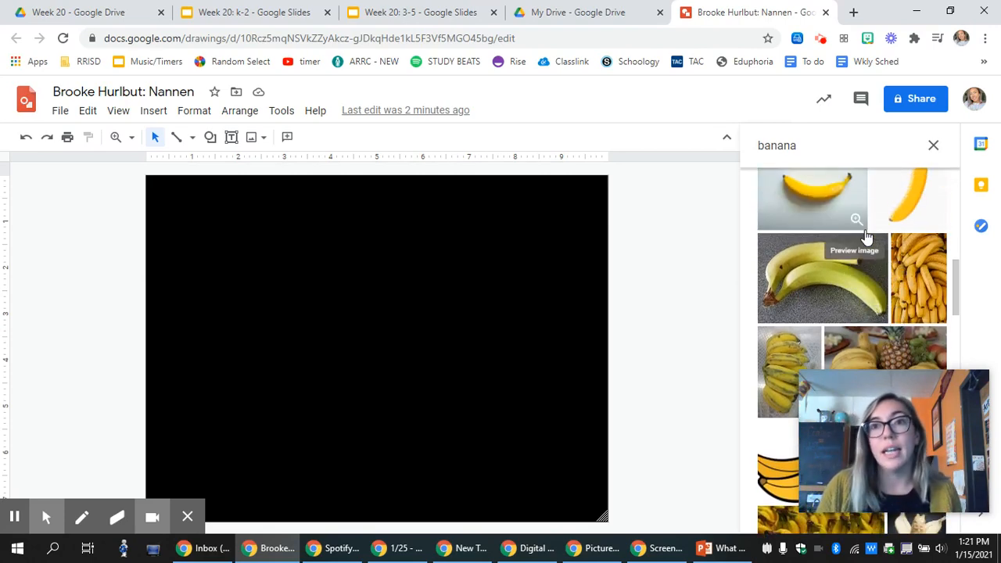
scroll(876, 242, down, 5)
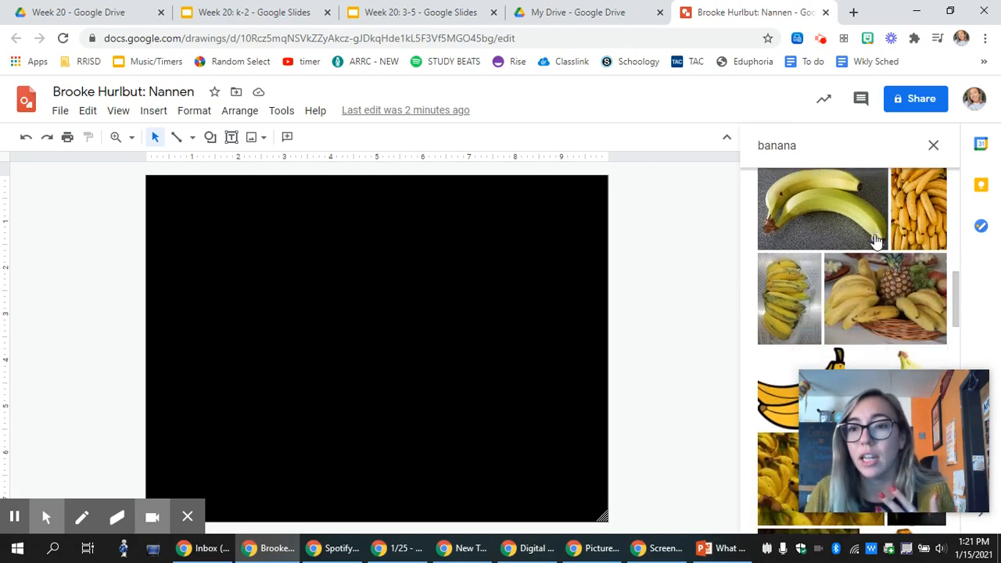
scroll(876, 241, down, 3)
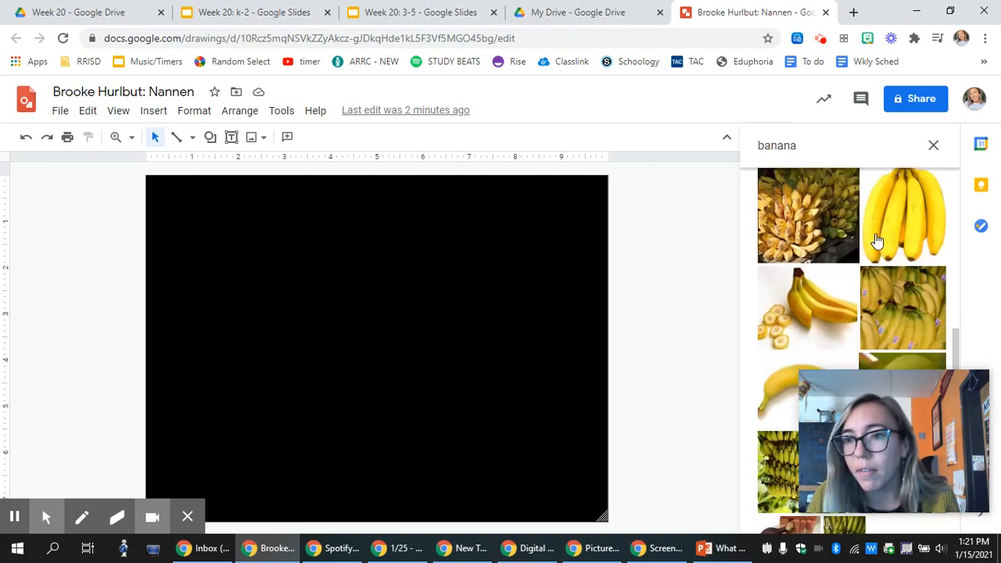
scroll(876, 241, down, 3)
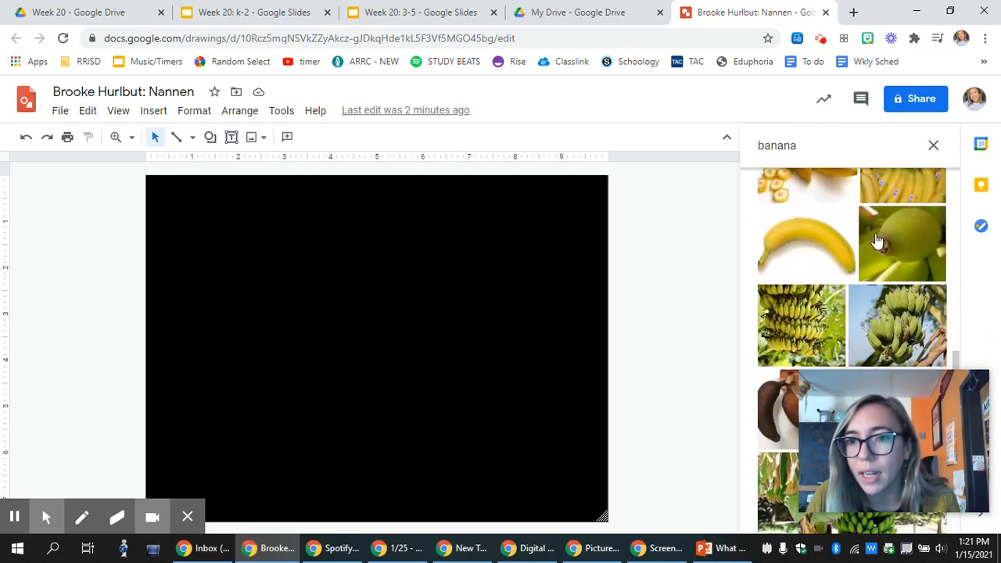
click(808, 257)
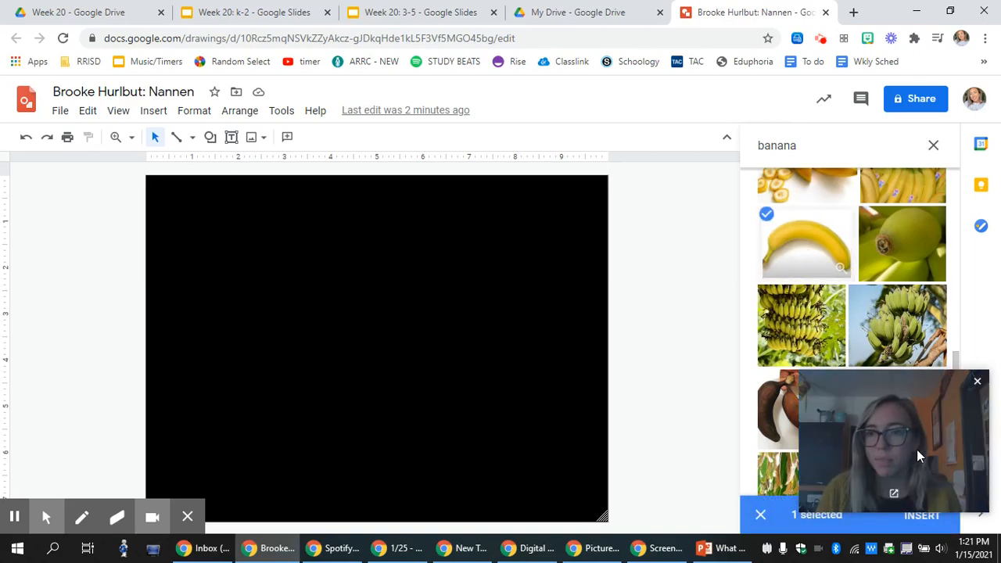
drag(917, 449, 926, 126)
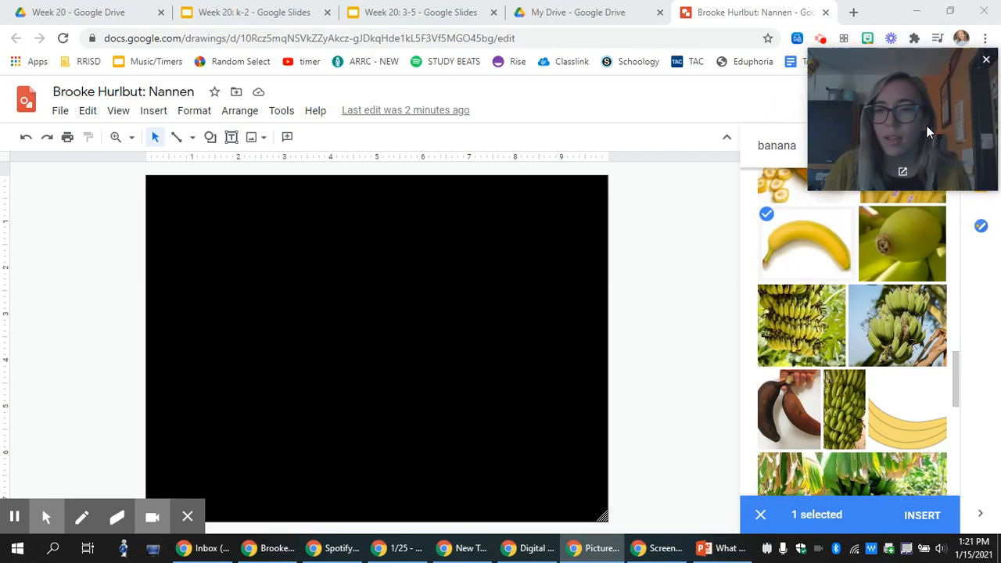
Insert the banana picture and rotate it to about 40°.
click(921, 514)
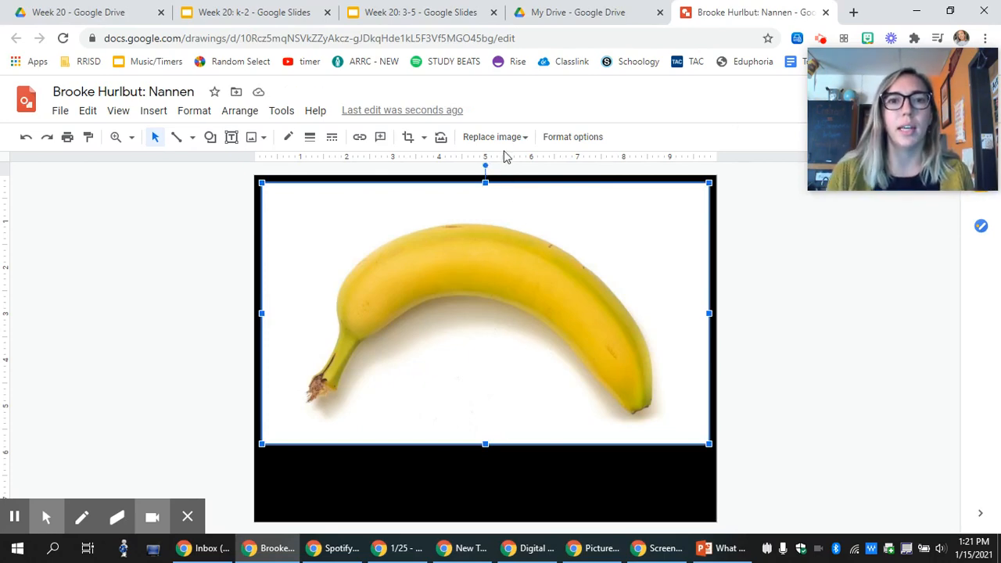
click(486, 166)
drag(485, 165, 482, 450)
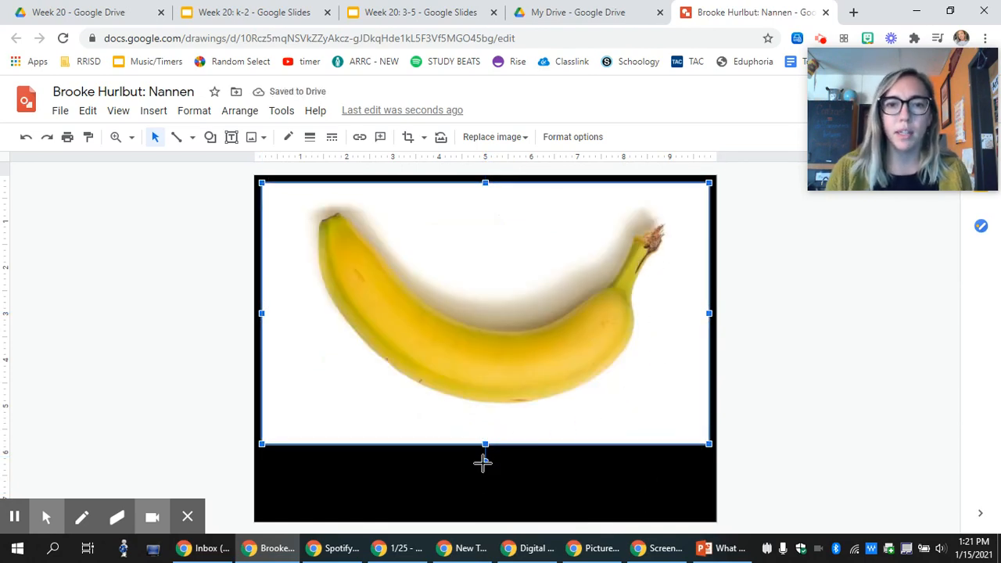
drag(484, 463, 562, 428)
drag(599, 361, 617, 384)
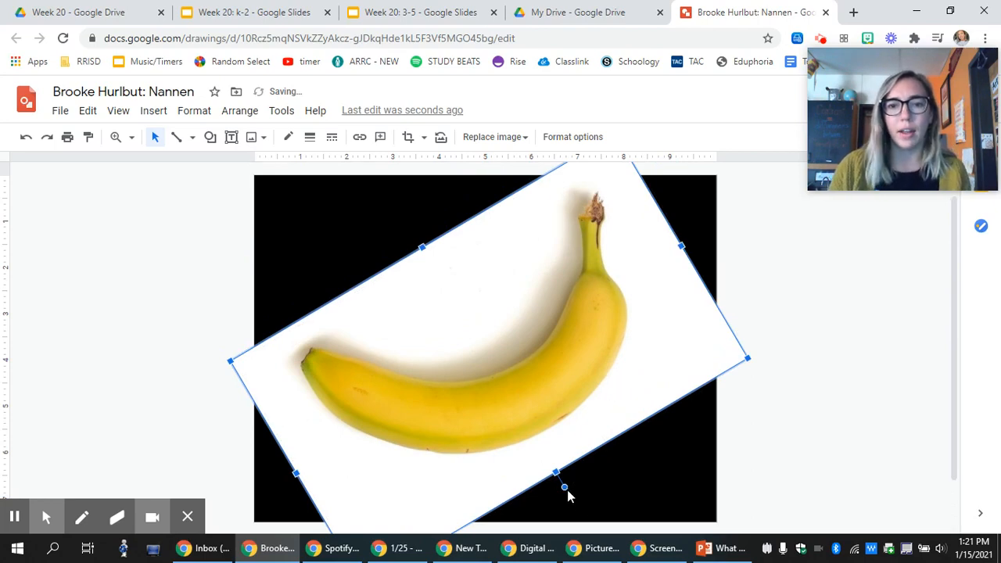
drag(565, 487, 592, 465)
Reposition and resize the tilted banana photo, rotating it slightly further.
click(582, 389)
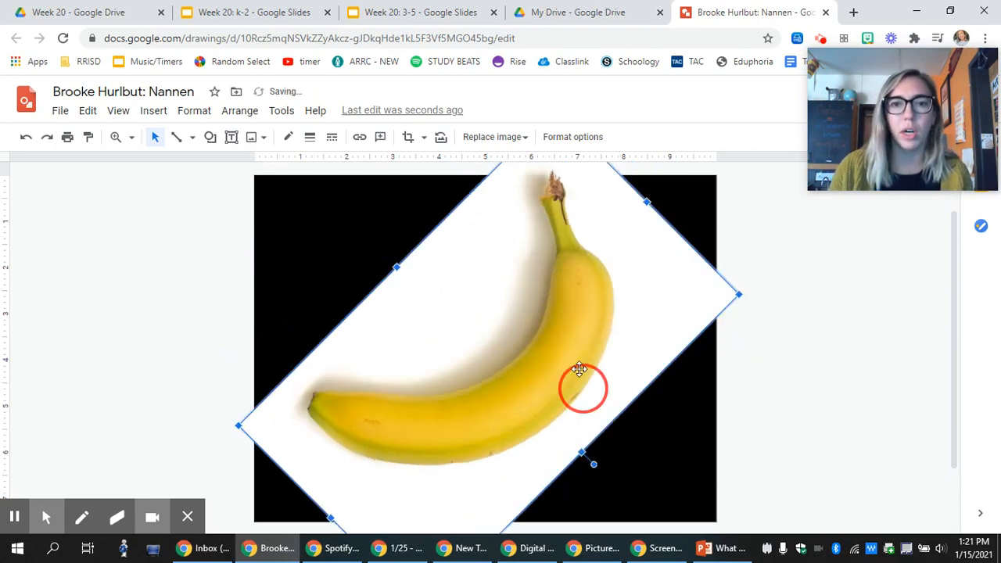
drag(583, 378, 599, 398)
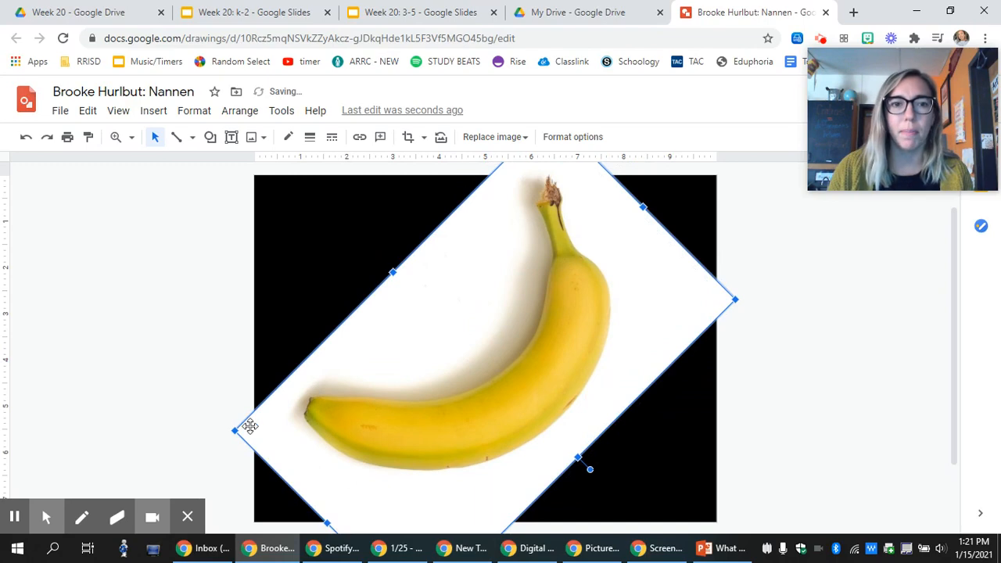
drag(236, 430, 313, 412)
drag(566, 380, 534, 392)
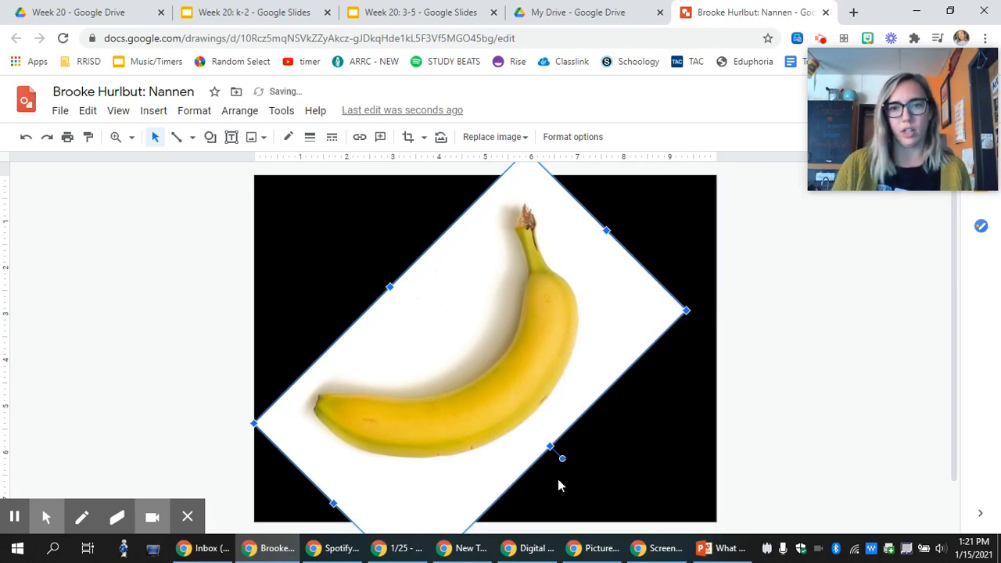
drag(561, 459, 587, 362)
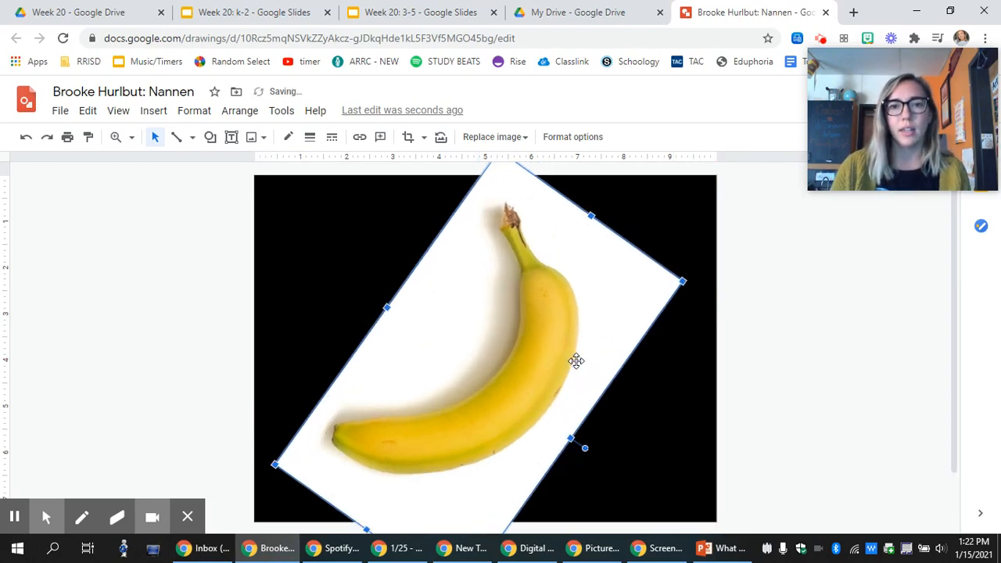
Enlarge the tilted banana photo from its bottom-left corner and shift it into place.
click(801, 318)
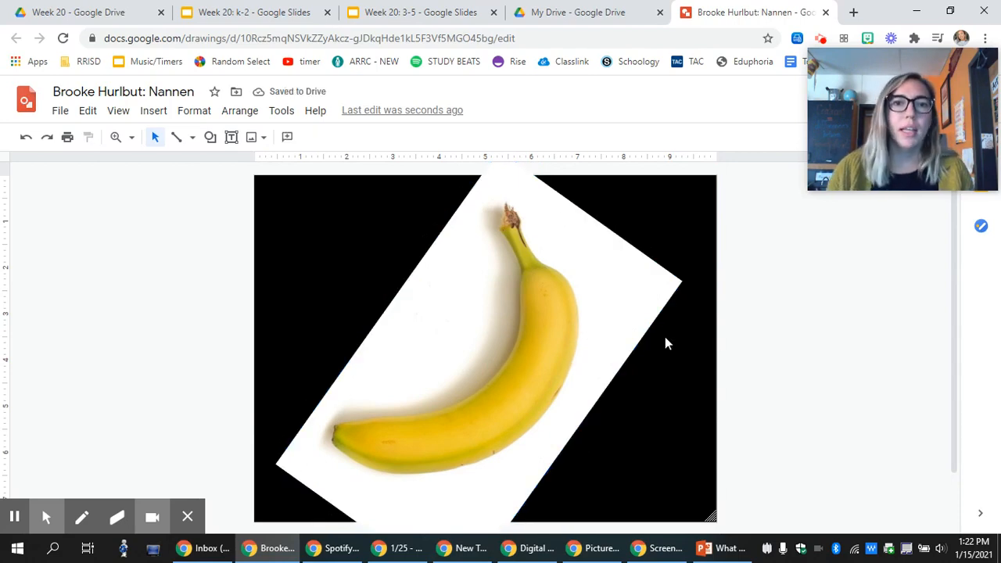
click(518, 293)
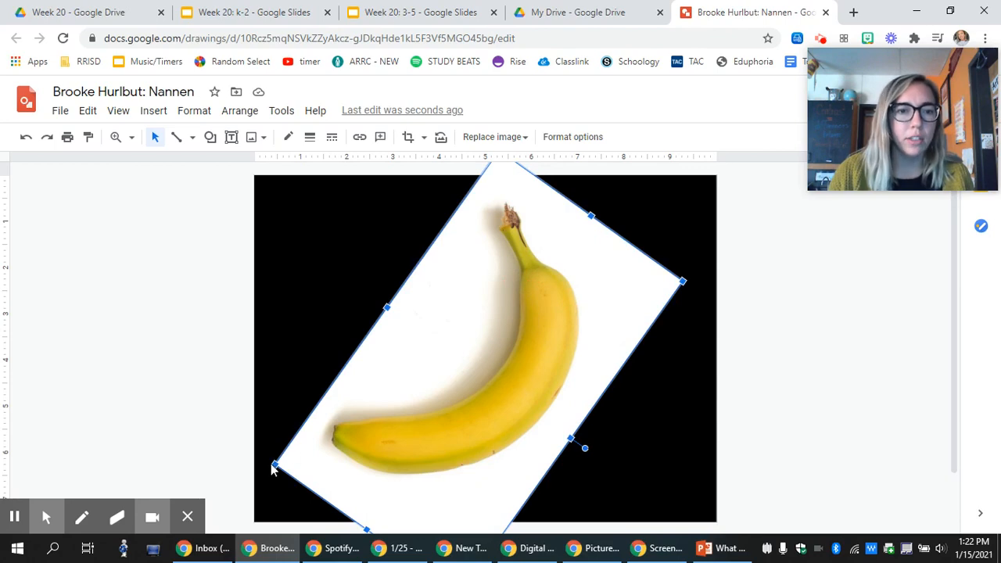
drag(273, 464, 207, 487)
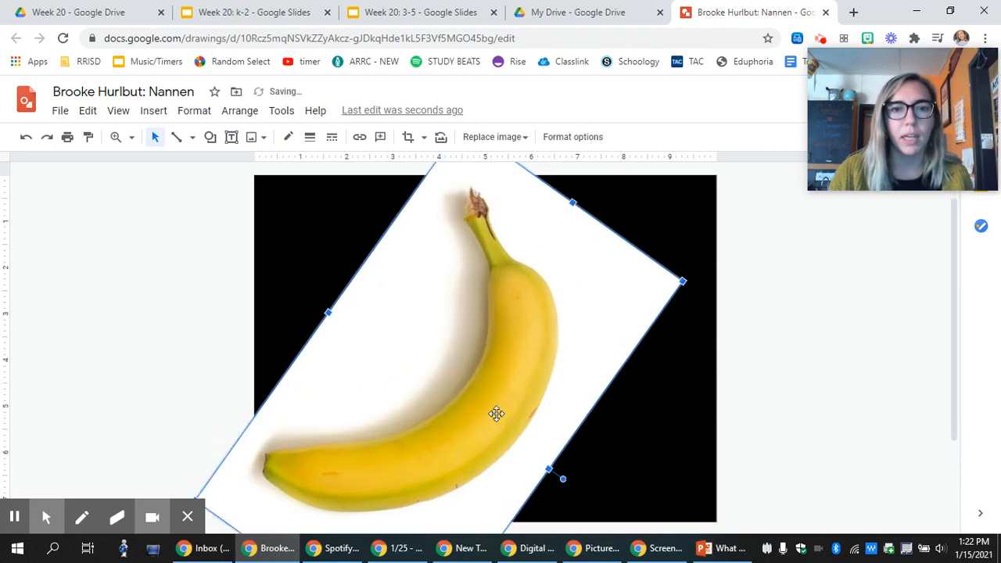
drag(496, 416, 524, 401)
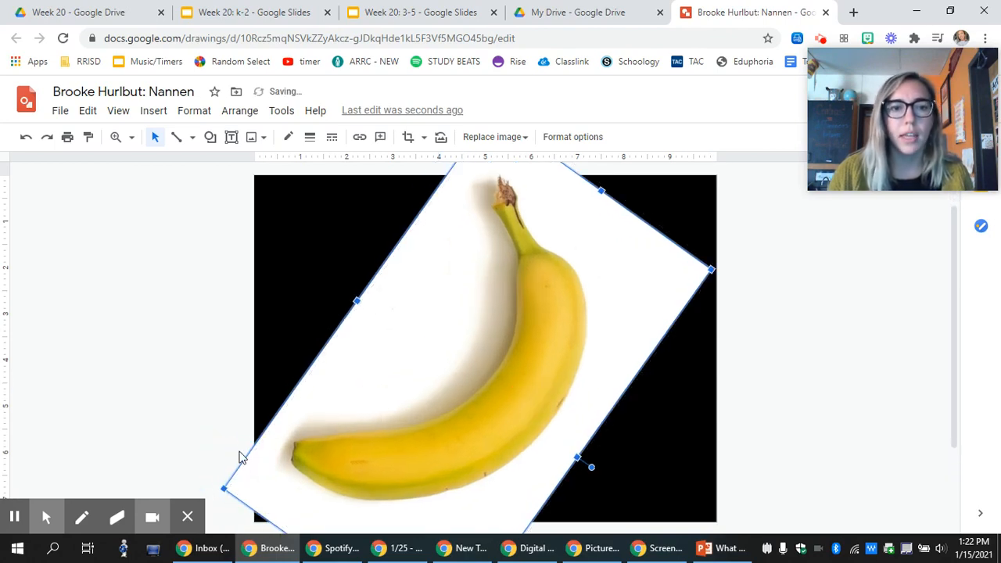
click(225, 488)
drag(225, 488, 251, 474)
drag(369, 453, 357, 450)
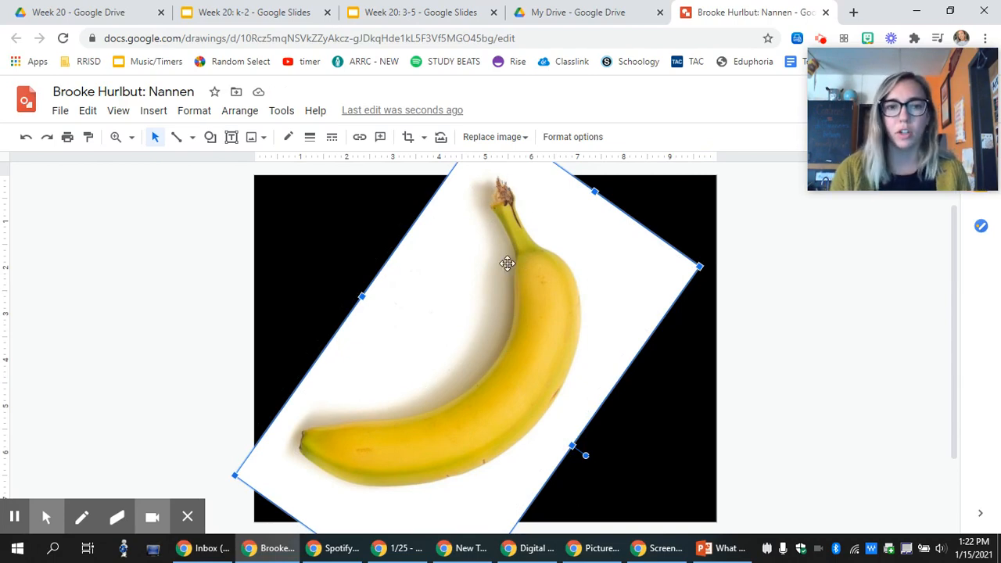
Nudge the photo down twice and right once with the arrow keys, then deselect it.
key(Down)
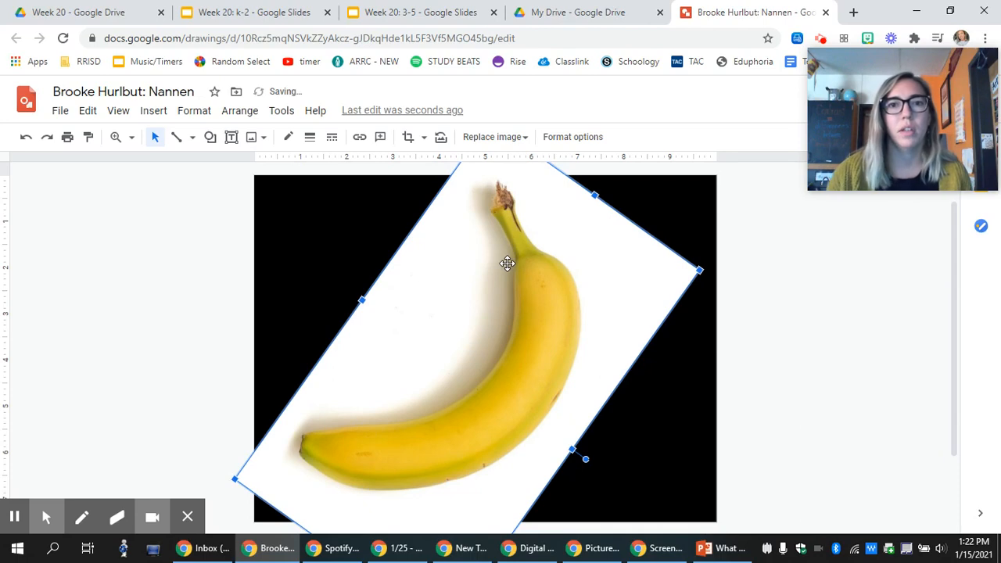
key(Down)
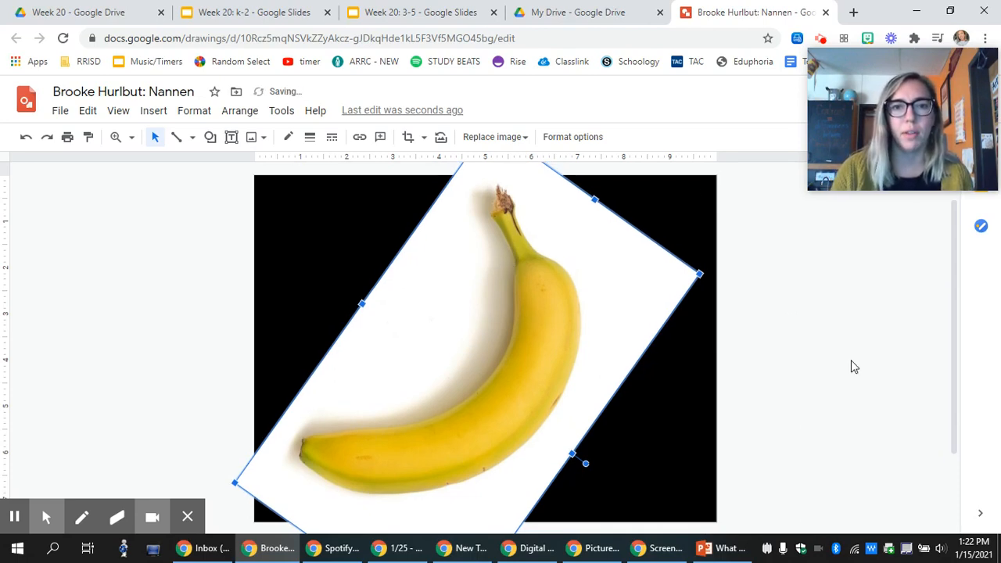
key(Right)
click(822, 349)
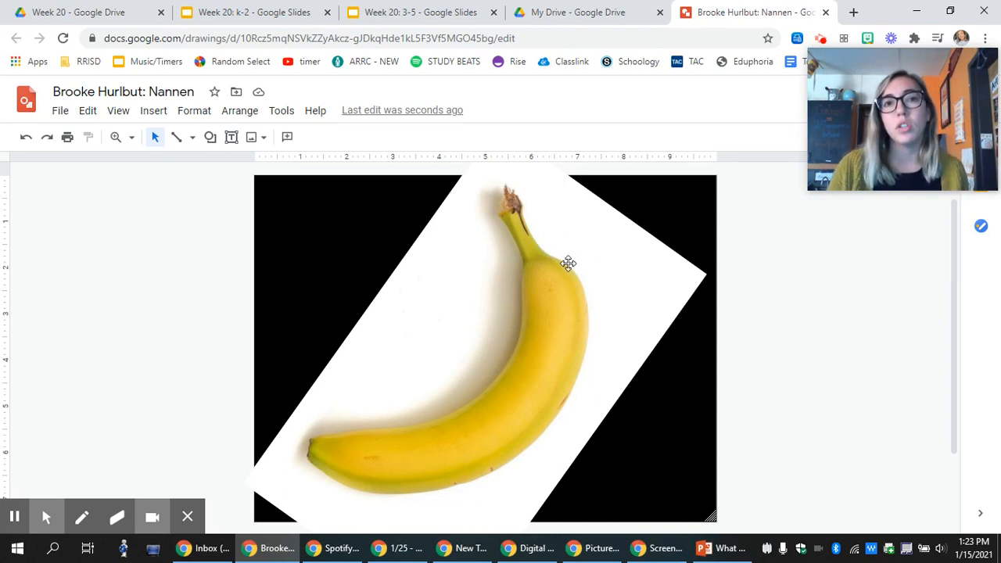
Switch the Line tool to Polyline.
click(176, 138)
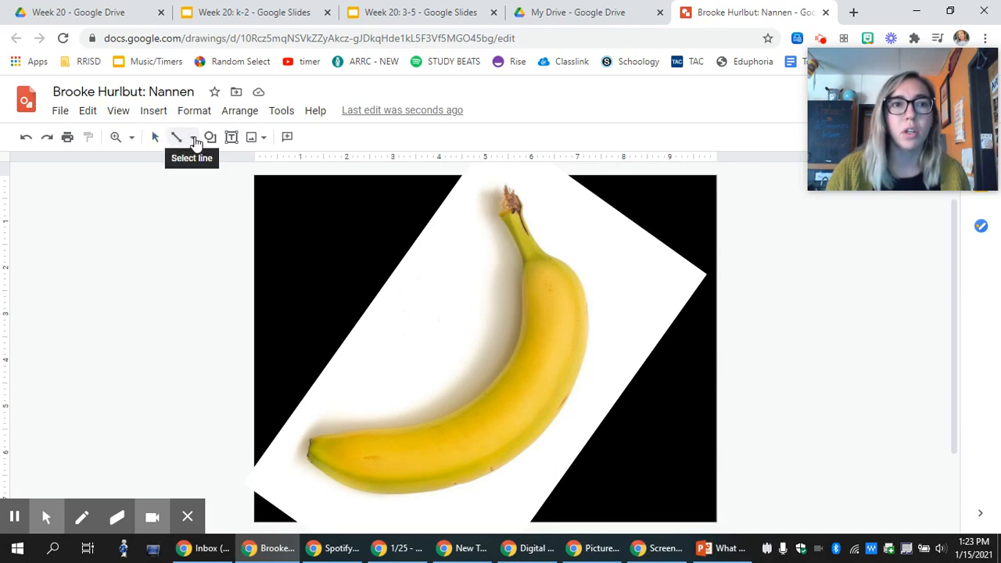
click(193, 139)
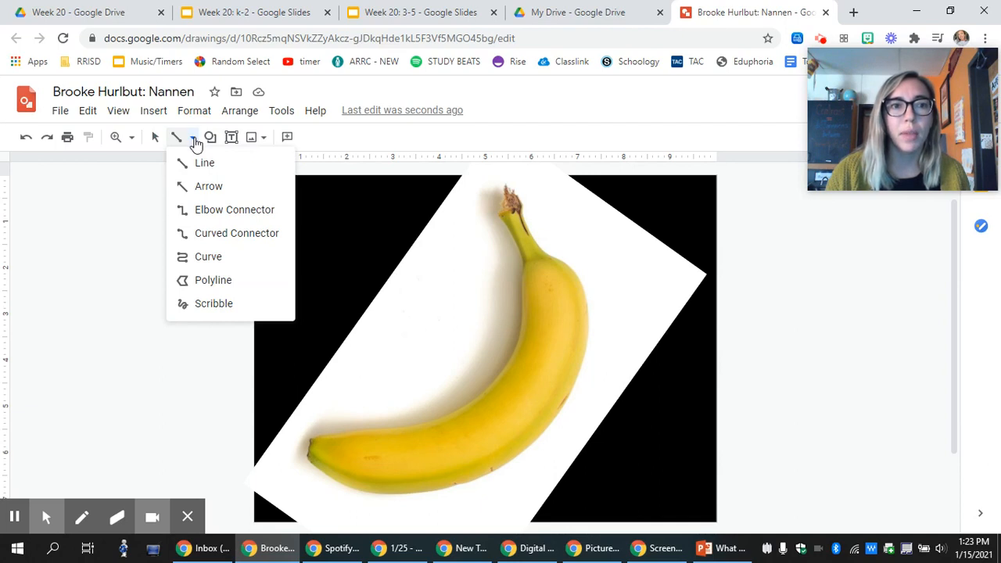
click(213, 279)
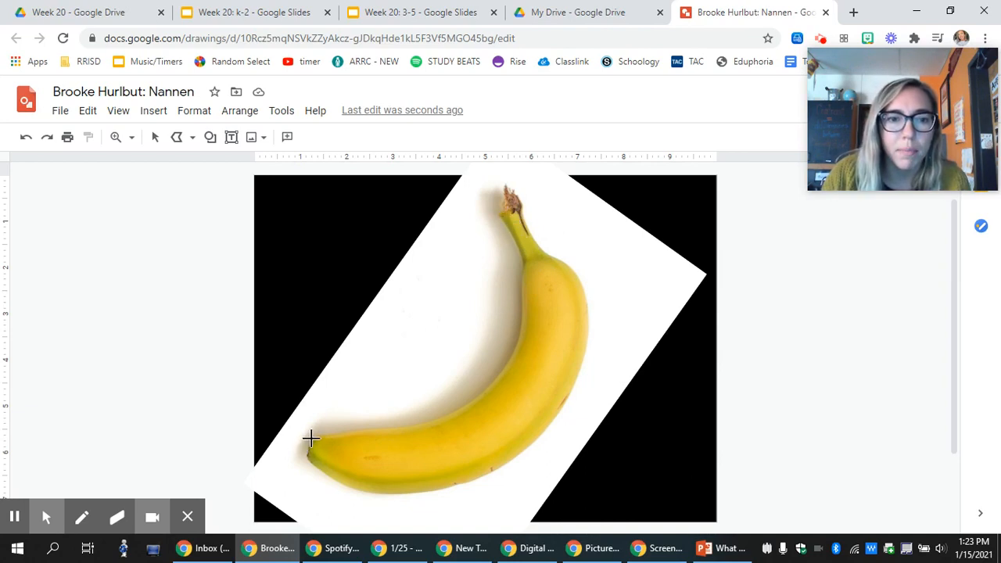
Trace a closed four-point polyline around the banana's dark lower-left tip.
drag(311, 438, 306, 455)
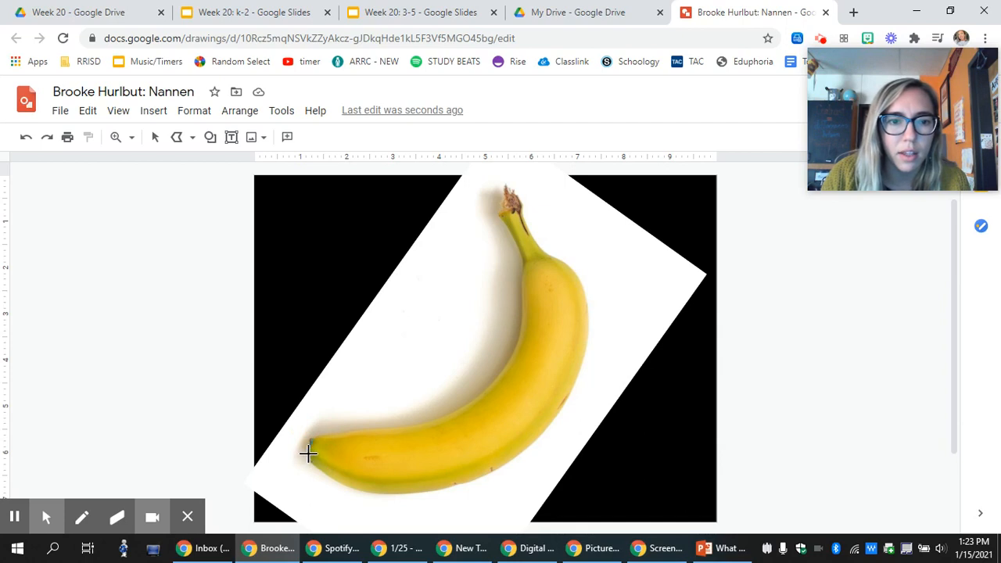
drag(306, 453, 323, 470)
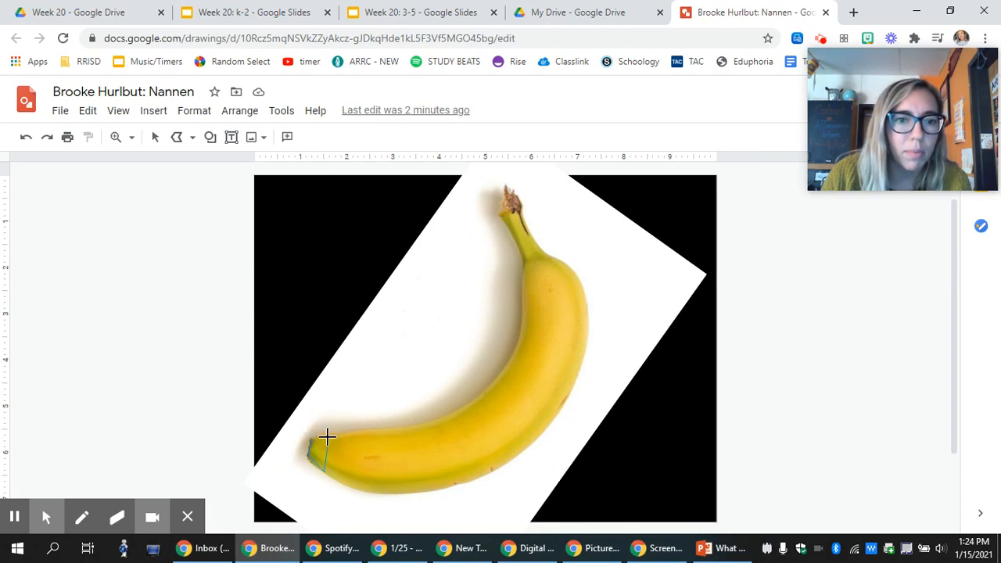
click(327, 437)
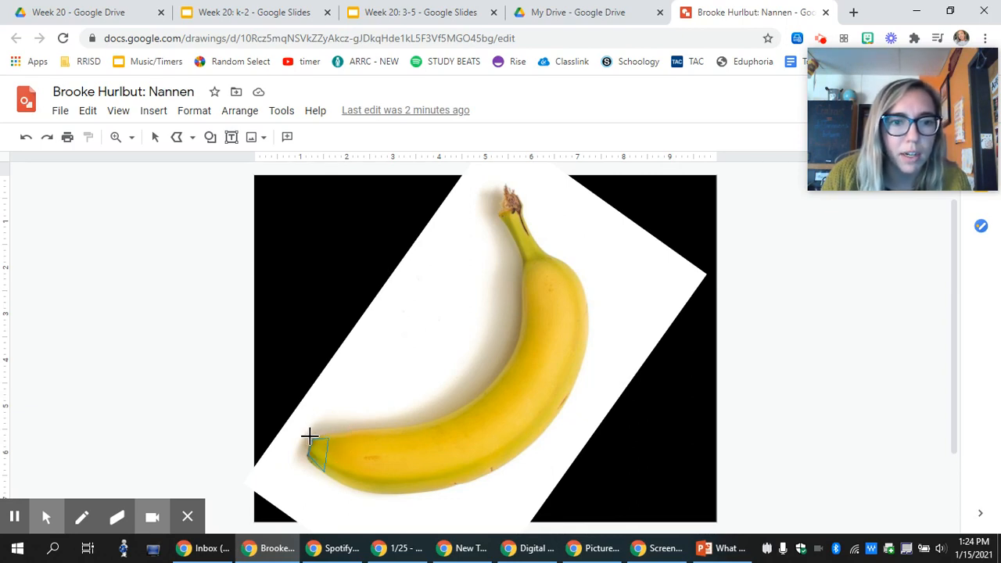
click(310, 437)
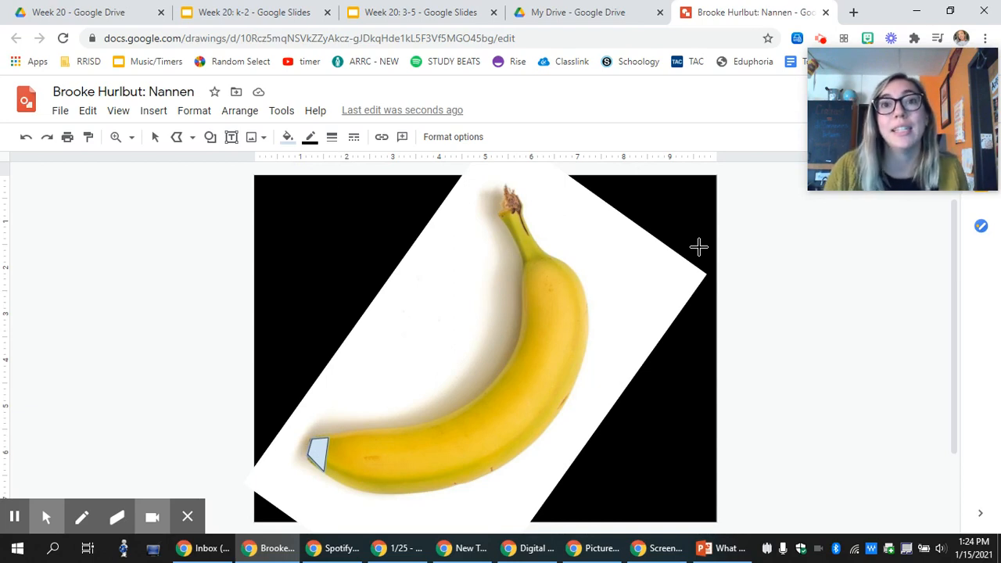
Give the tip shape a yellow fill and a yellow border.
click(288, 139)
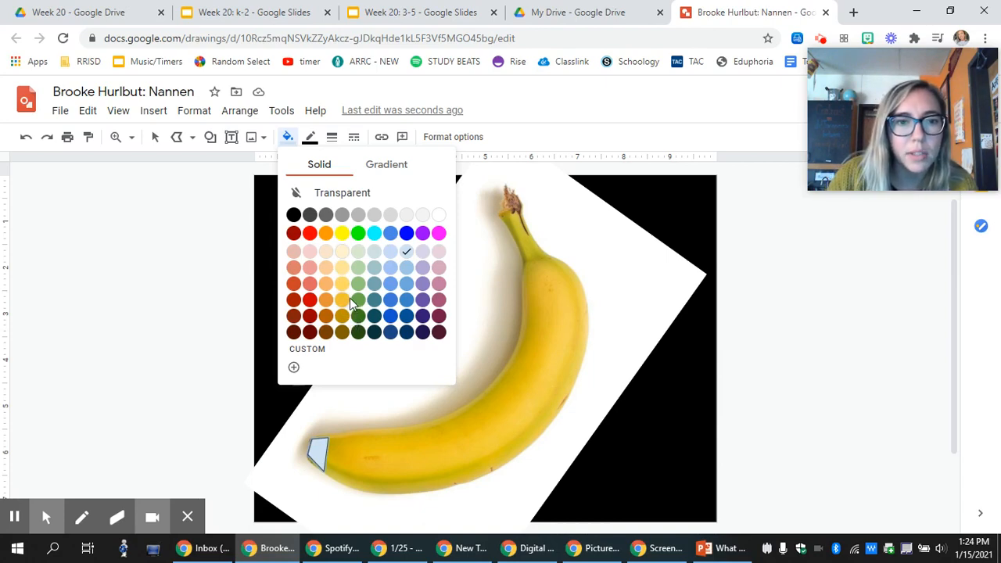
click(341, 233)
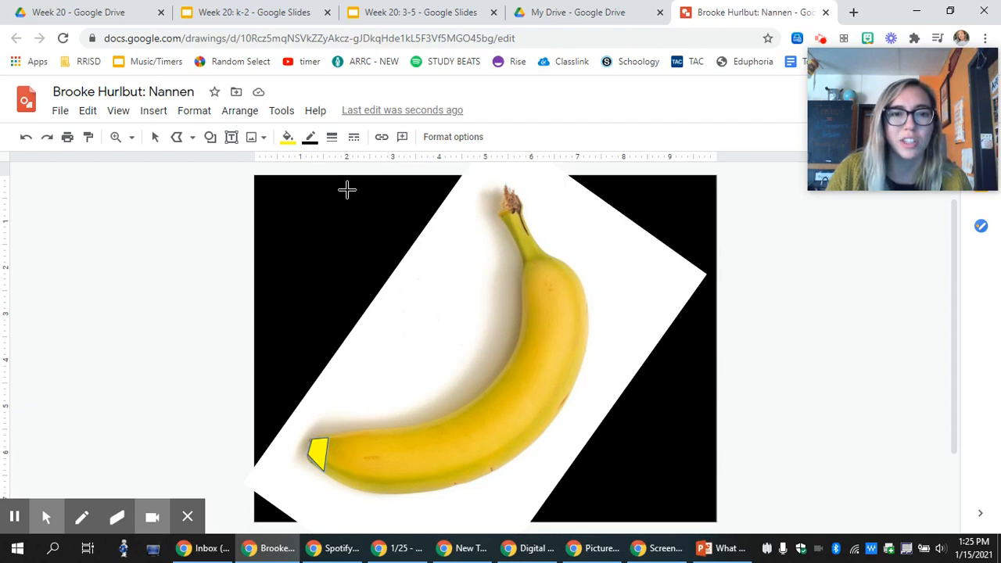
click(311, 138)
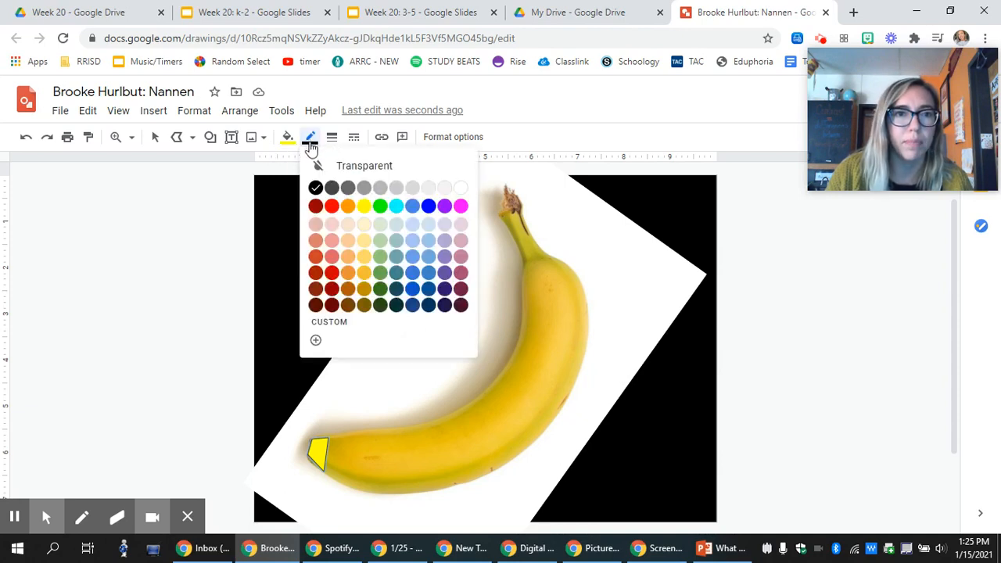
click(364, 208)
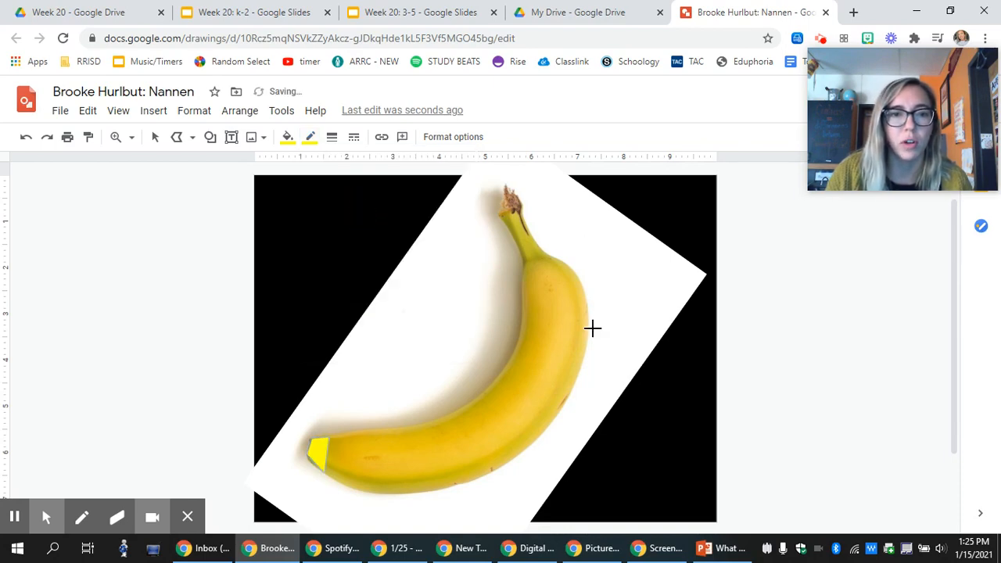
drag(778, 314, 782, 335)
click(793, 327)
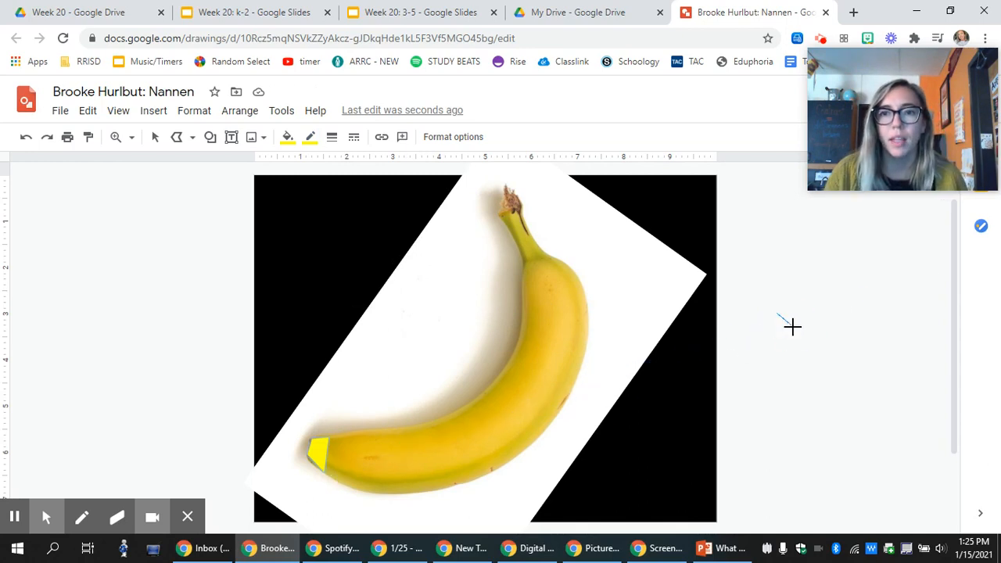
click(788, 268)
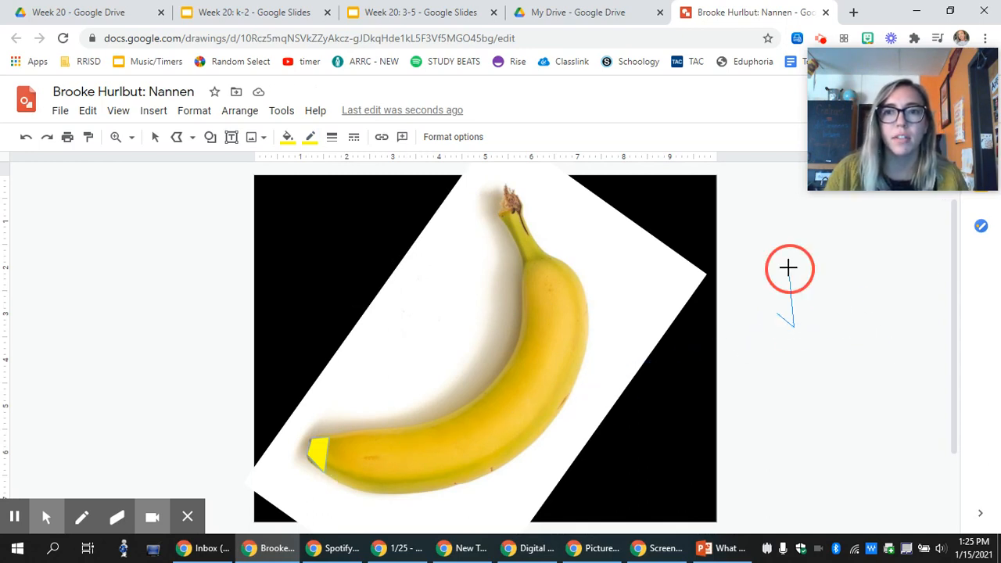
click(777, 314)
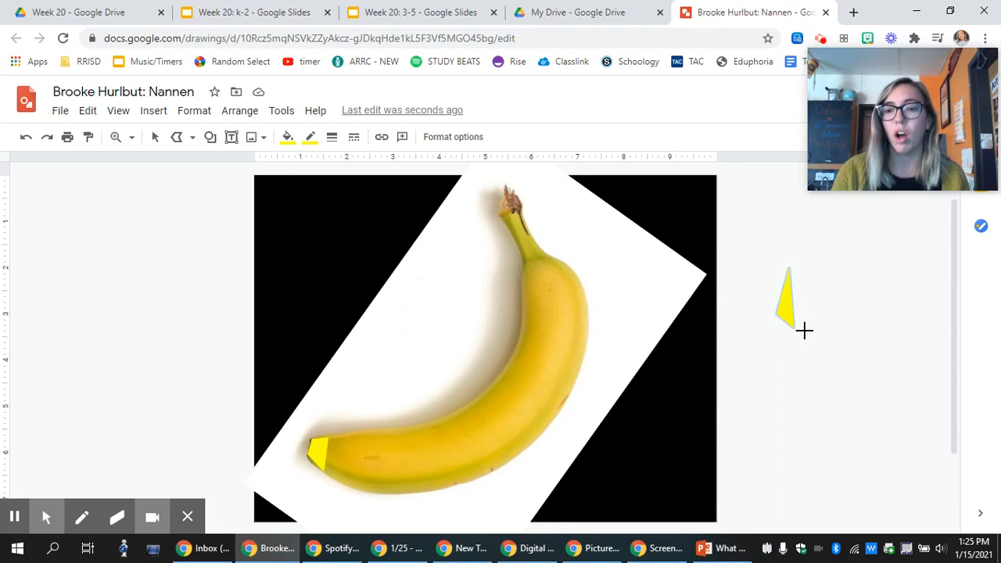
key(Delete)
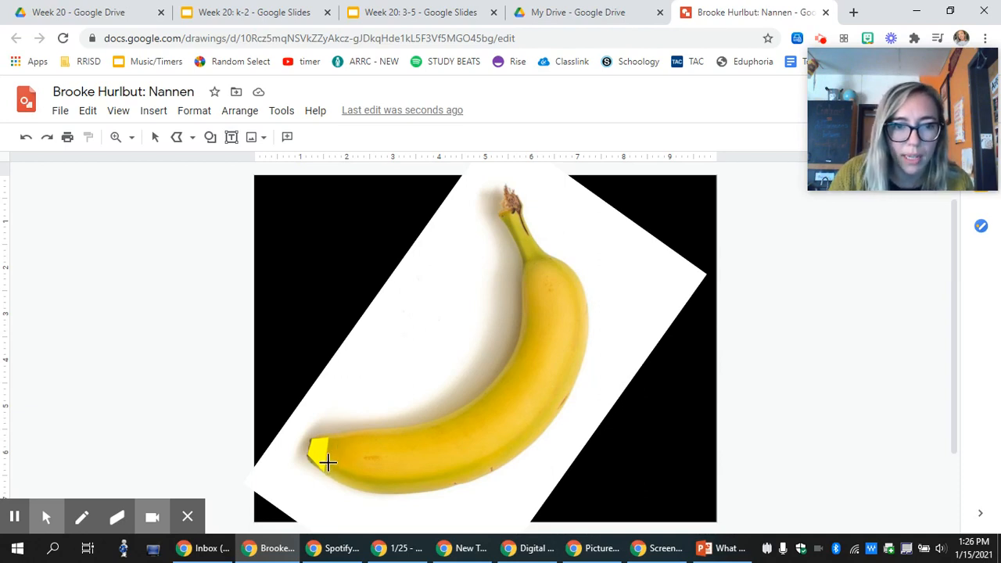
Trace a small closed polyline along the banana's lower edge below the yellow tip.
drag(330, 473, 329, 476)
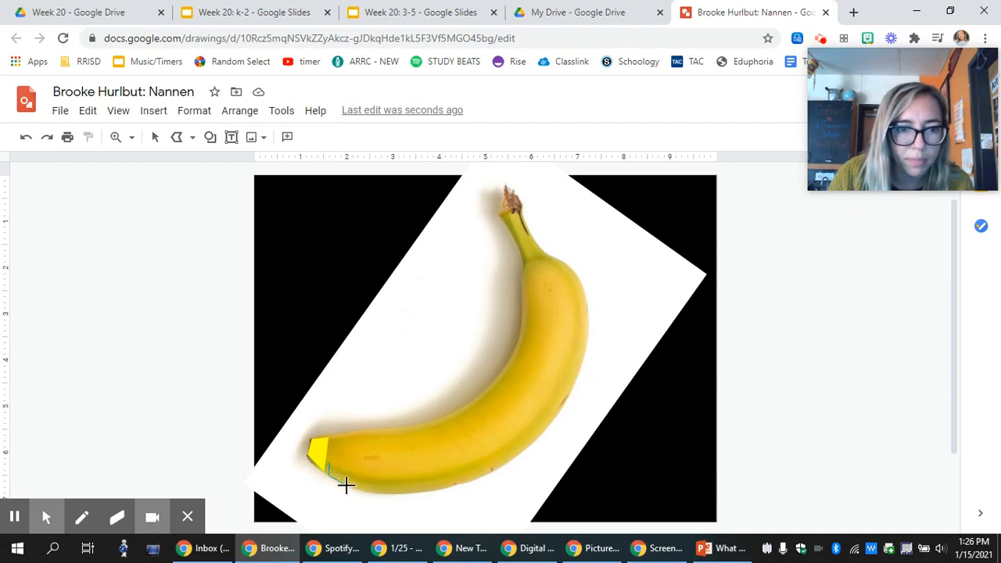
click(346, 485)
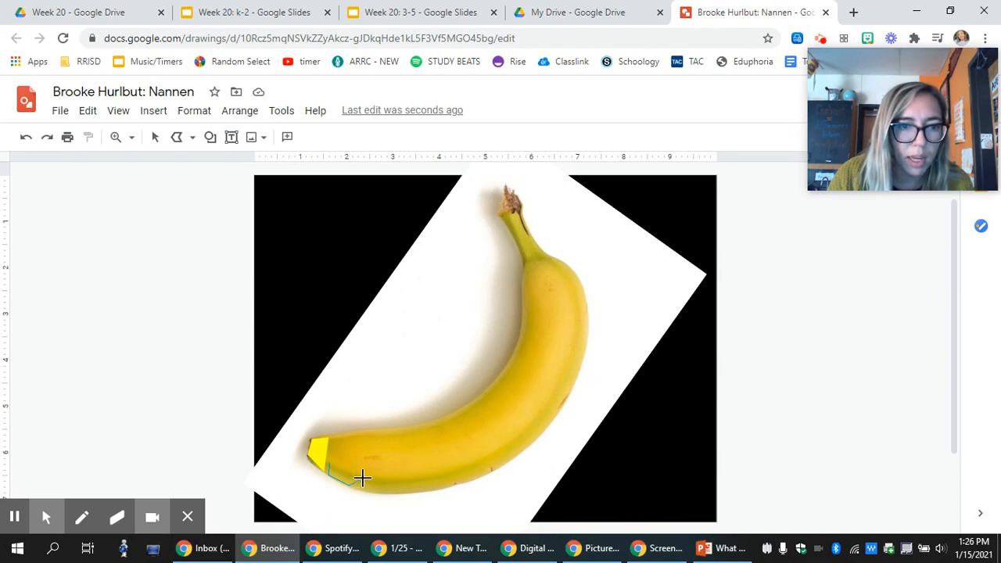
click(361, 478)
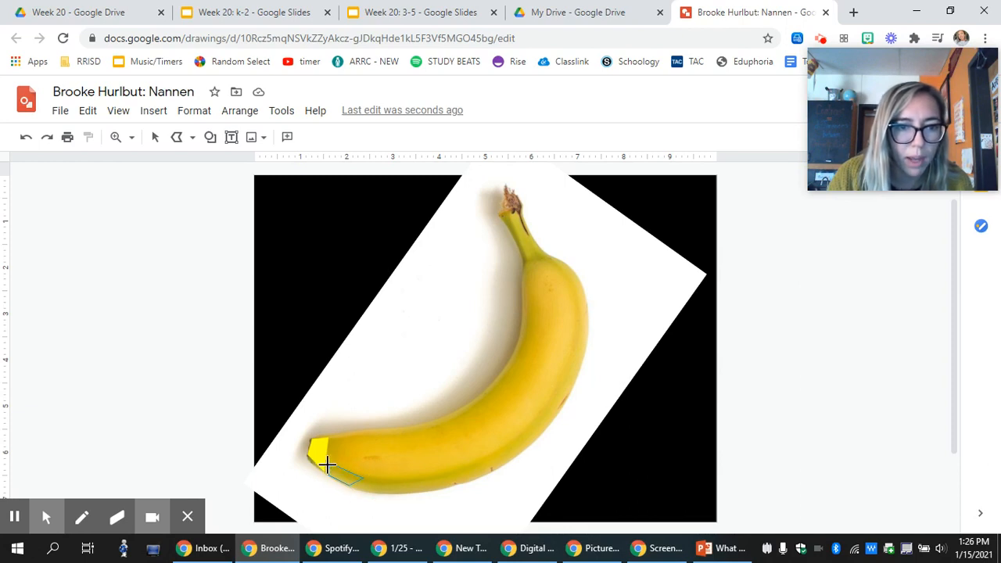
click(328, 465)
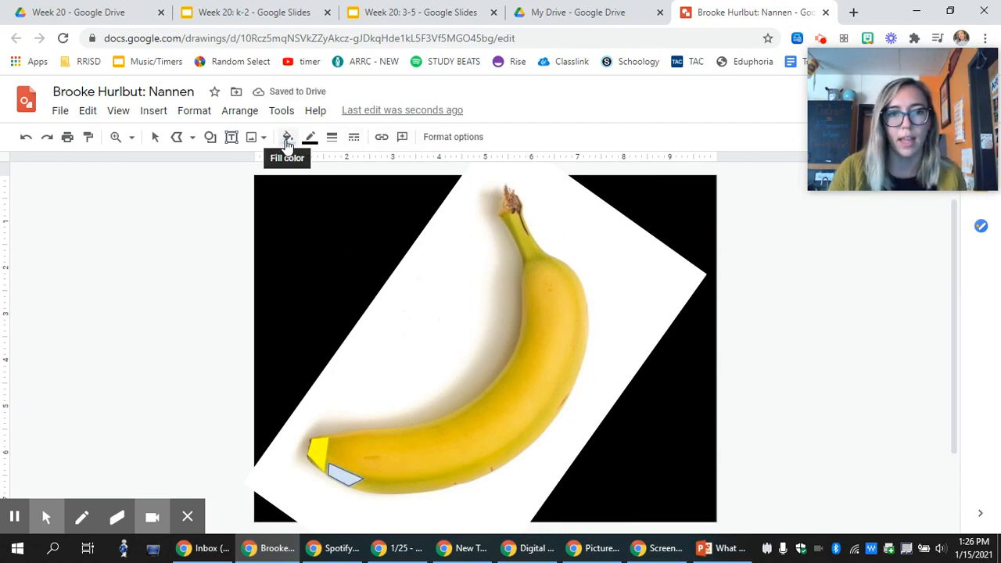
Give the new shape a dark gold fill and matching dark gold border.
click(287, 140)
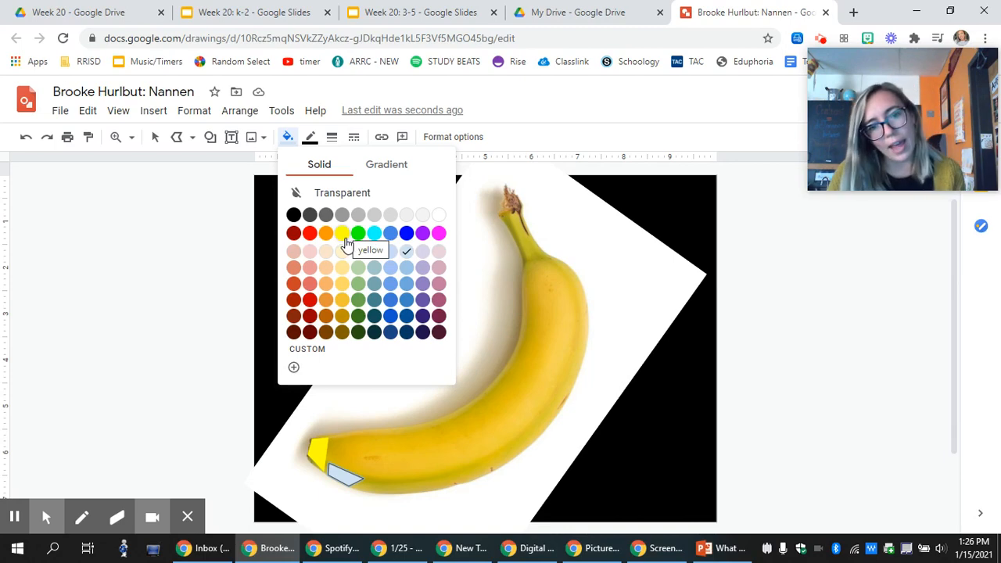
click(342, 285)
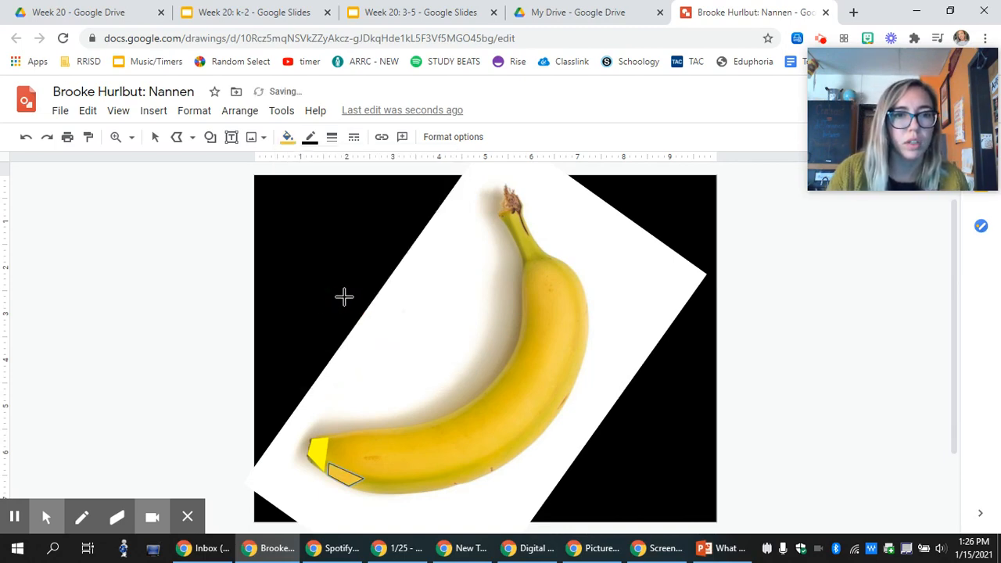
click(288, 137)
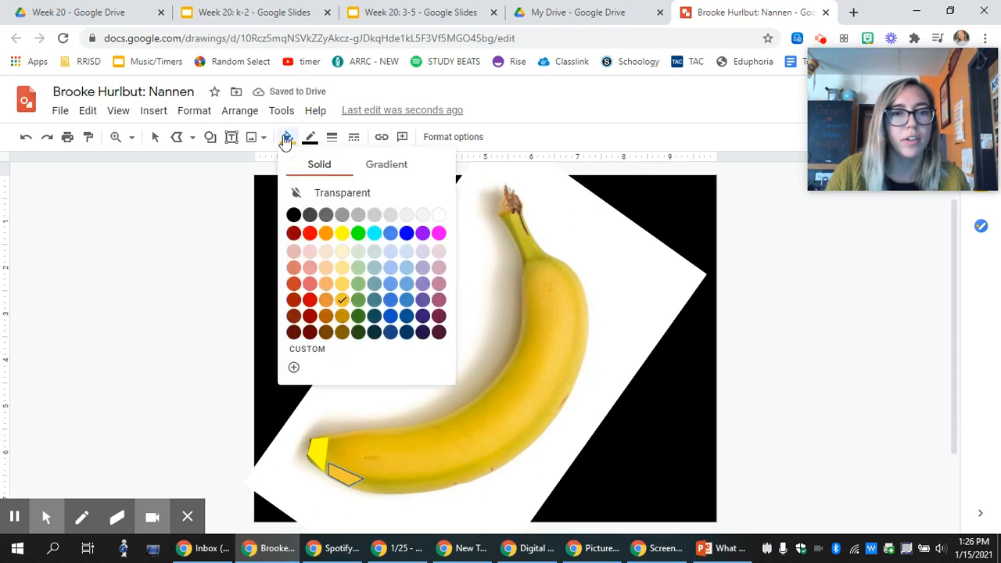
click(341, 317)
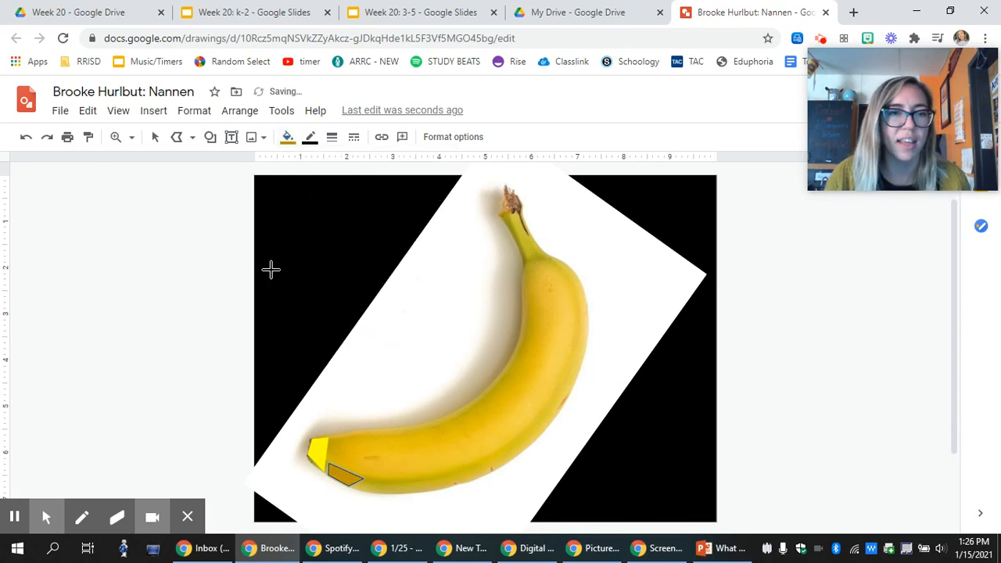
click(309, 137)
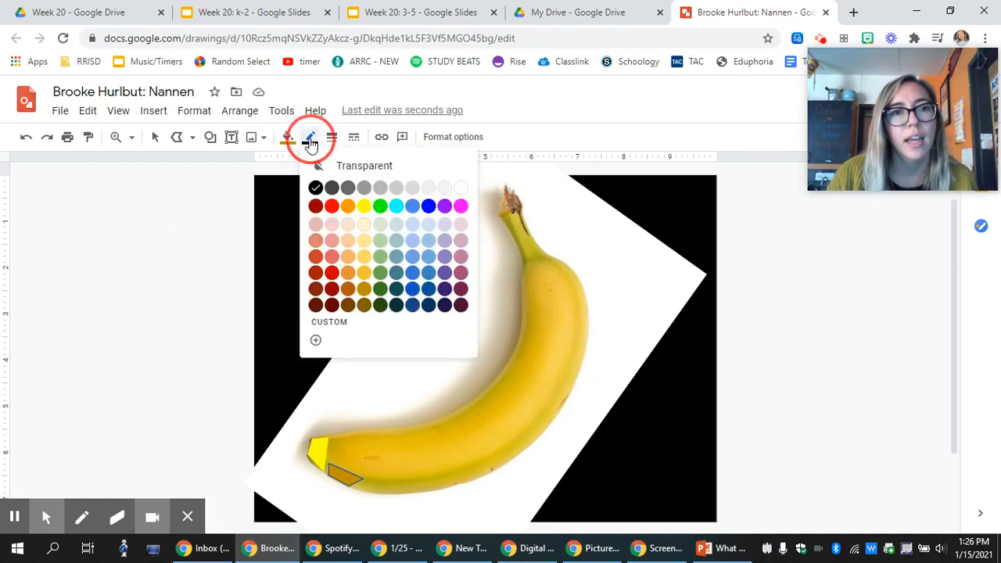
click(363, 287)
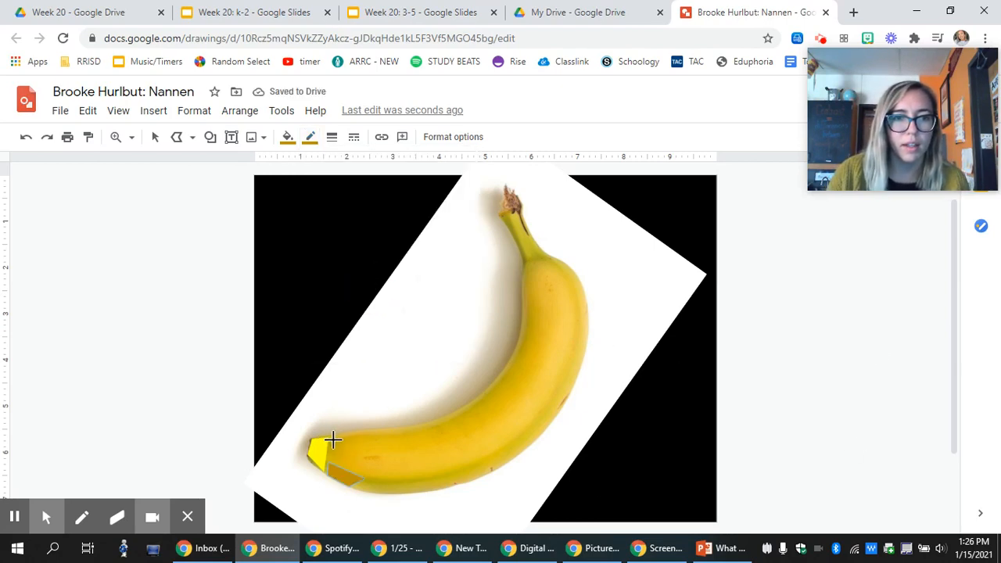
Trace a larger four-cornered polyline facet on the banana just past the tip pieces.
drag(333, 440, 329, 454)
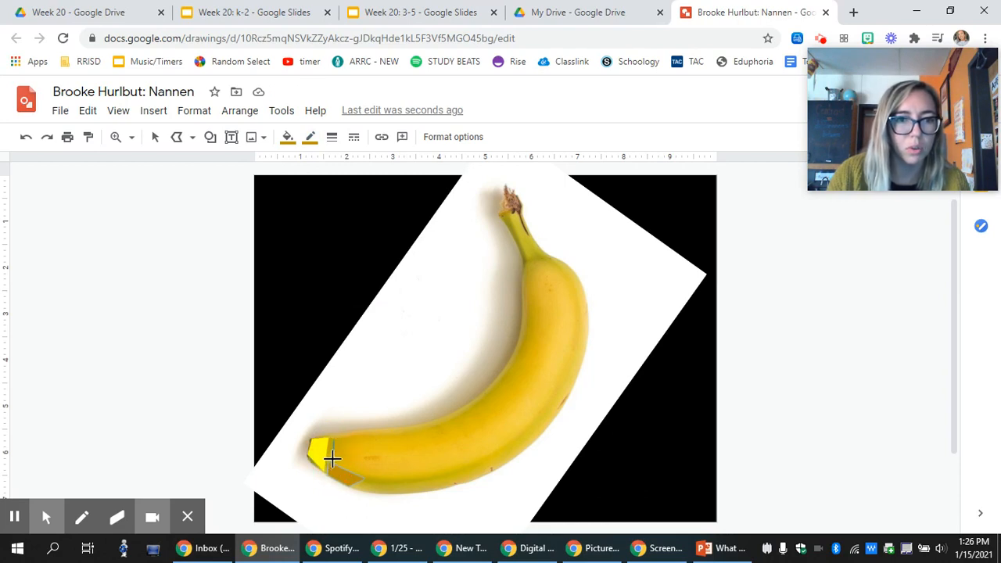
click(376, 475)
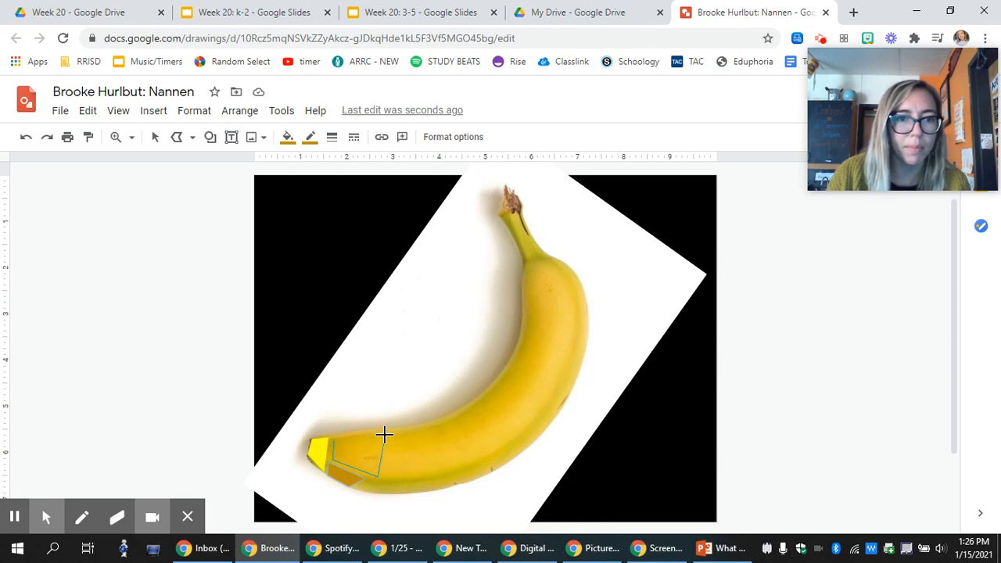
click(384, 435)
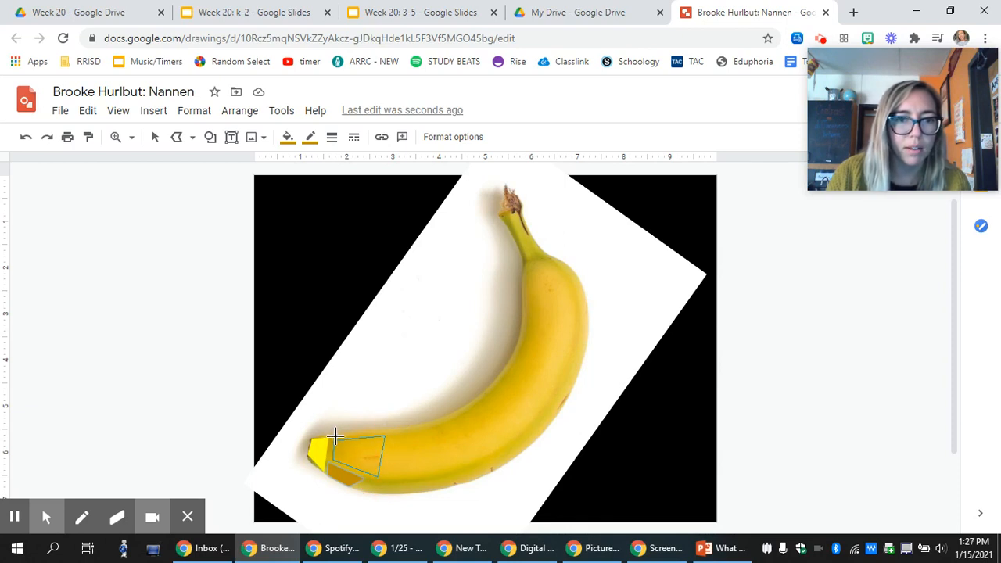
double_click(335, 436)
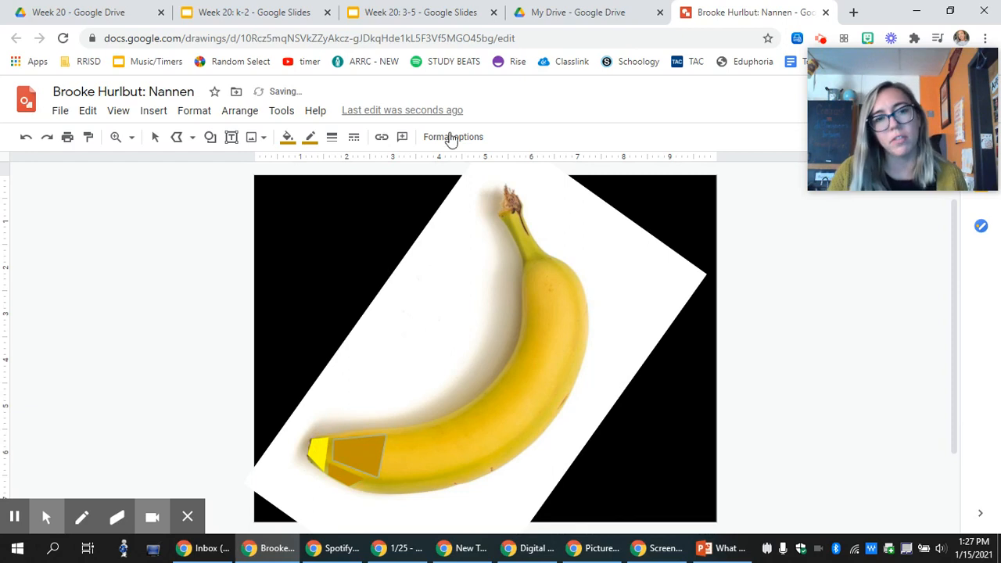
Give the new facet a deeper yellow fill and a light yellow border.
click(310, 139)
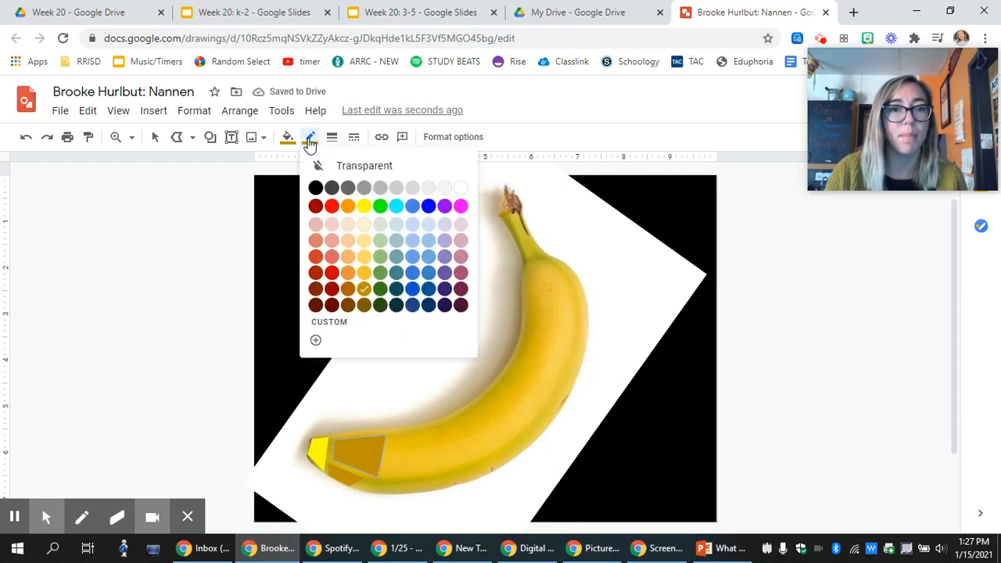
click(364, 226)
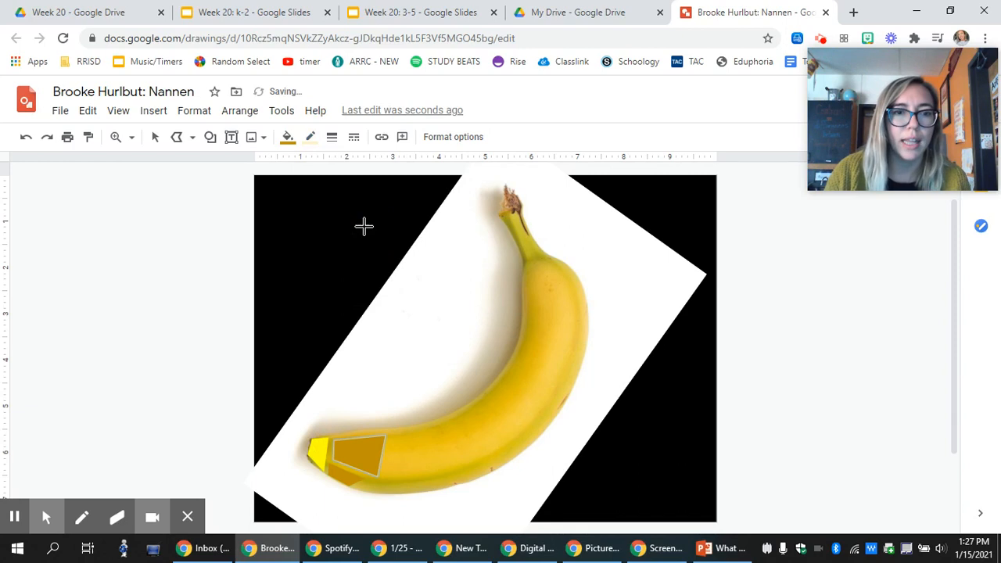
click(289, 138)
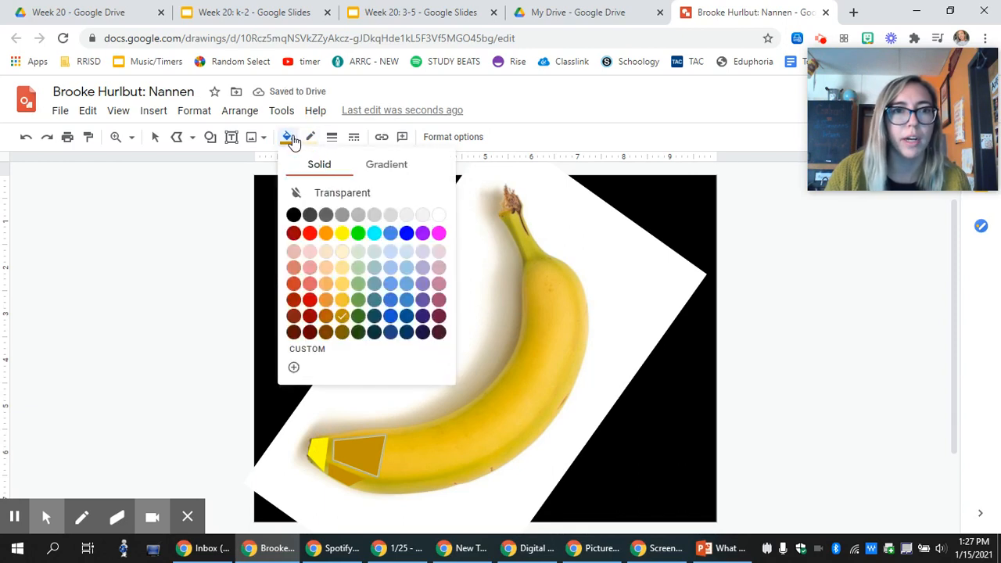
click(342, 251)
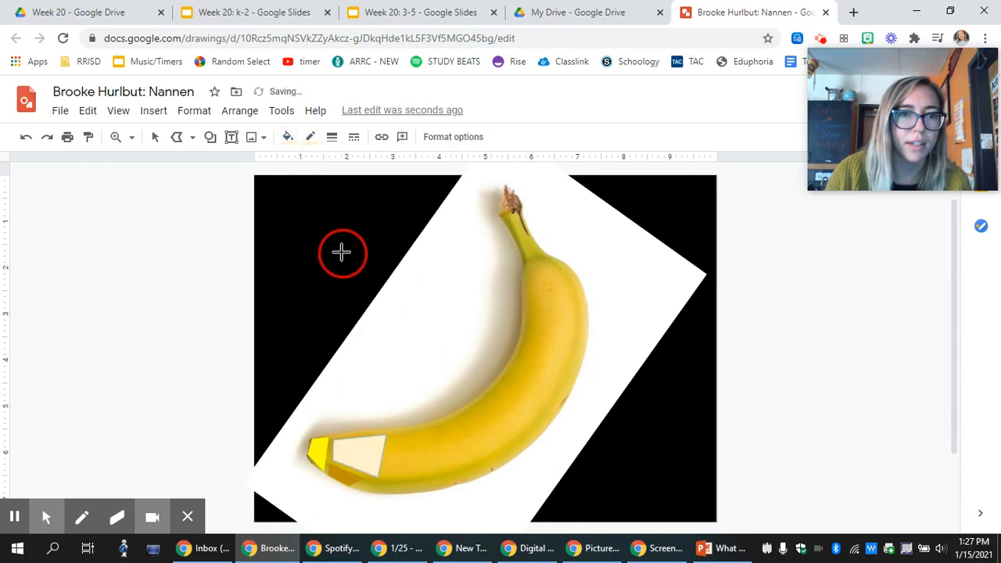
click(288, 138)
click(342, 269)
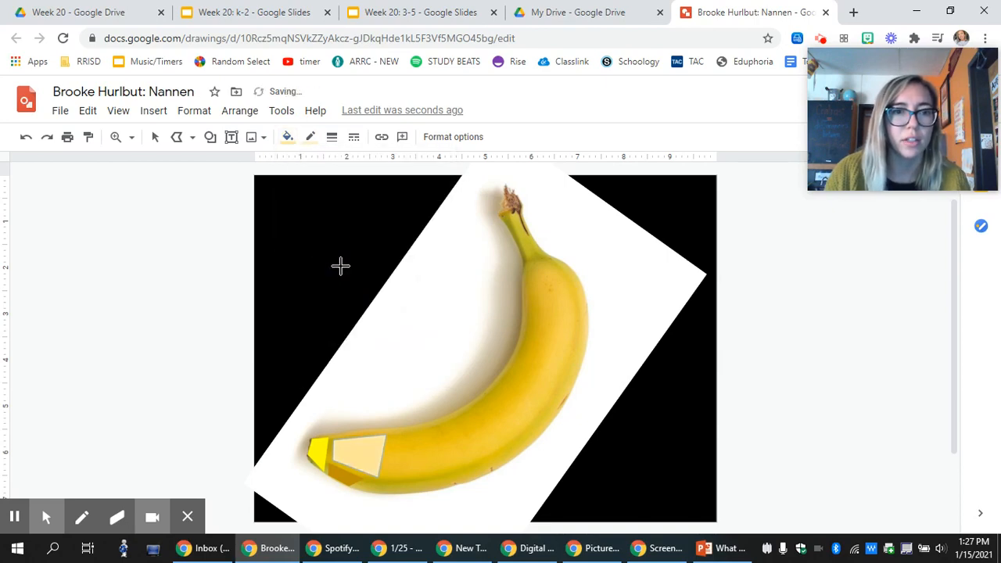
click(288, 138)
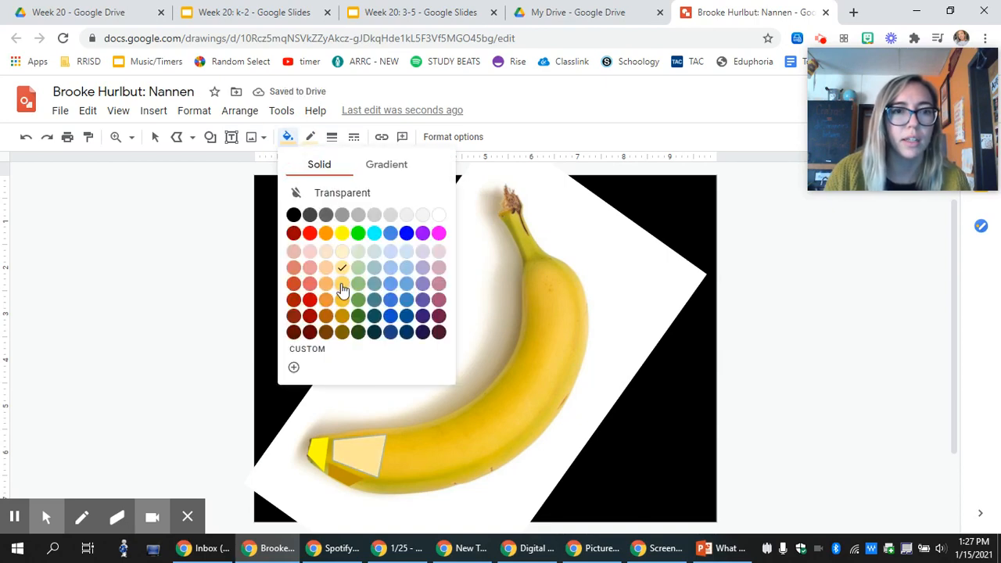
click(341, 283)
click(310, 138)
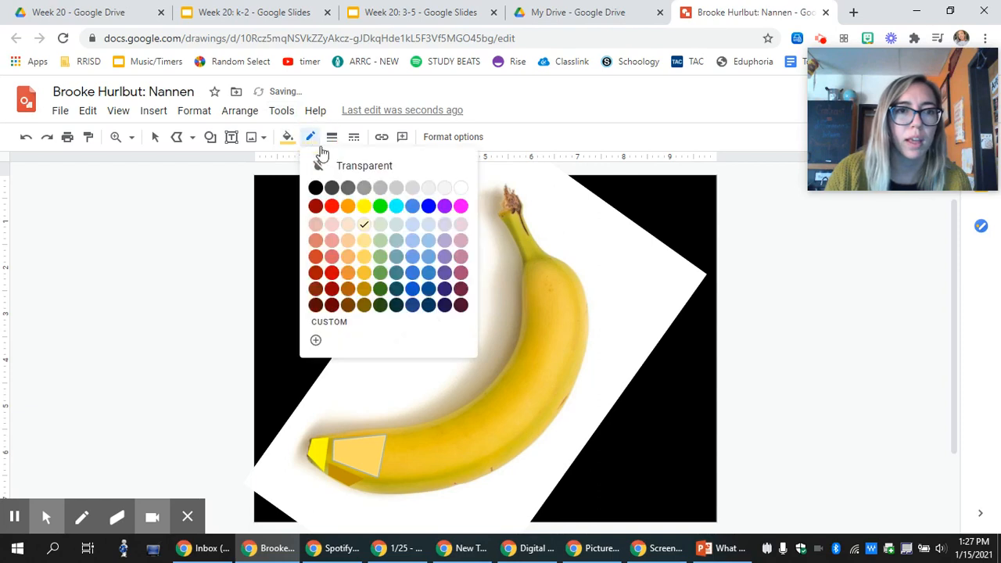
click(365, 256)
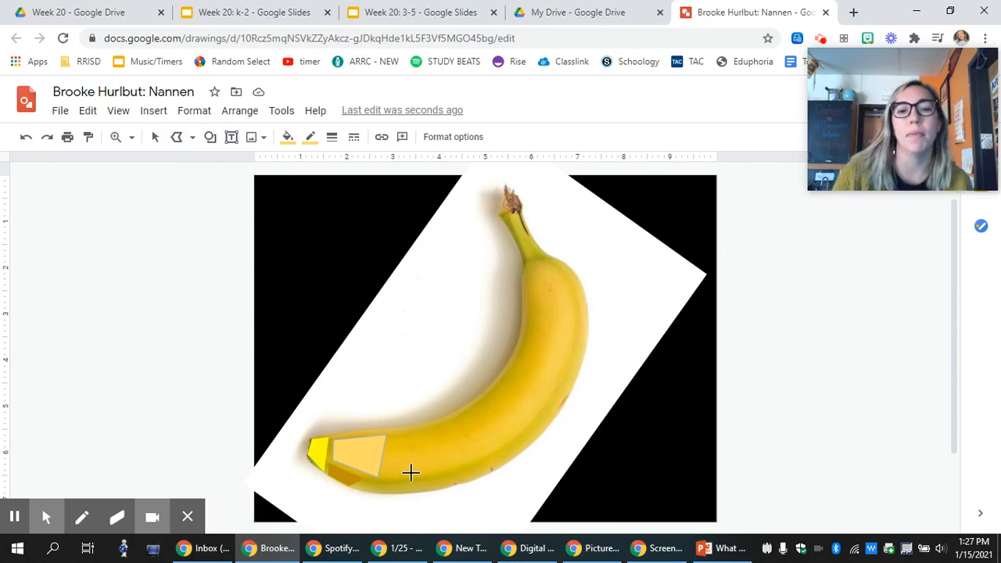
click(155, 138)
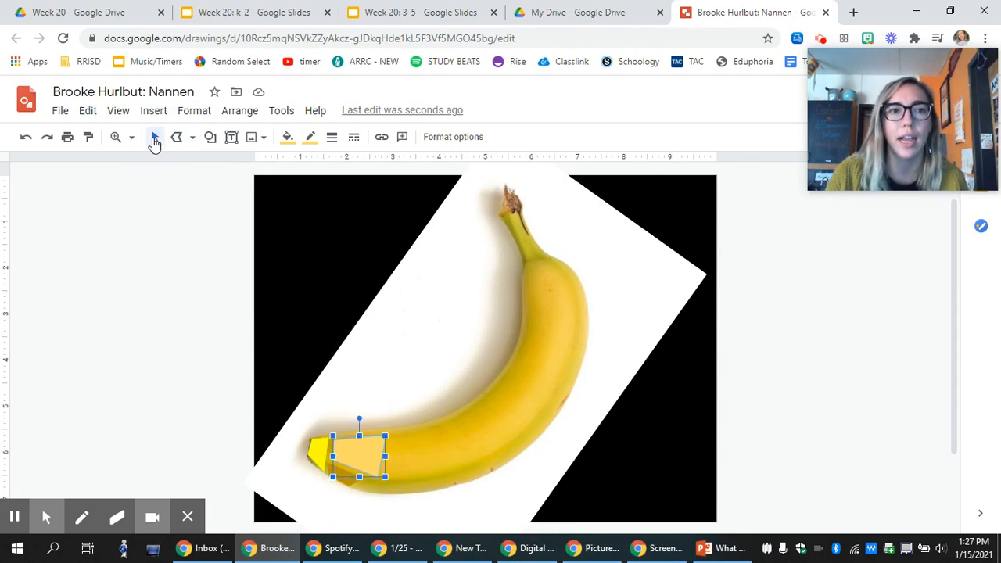
click(143, 342)
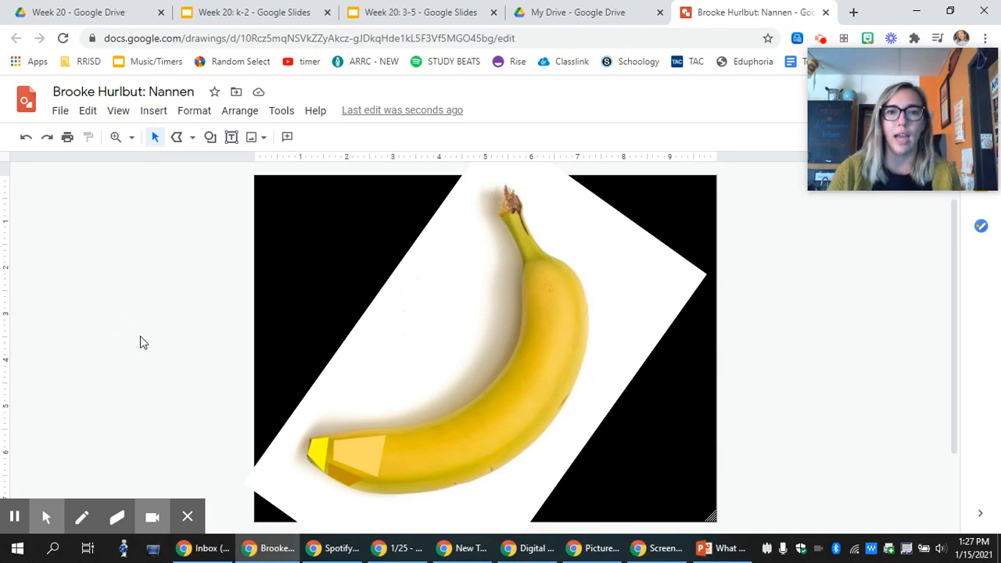
click(531, 376)
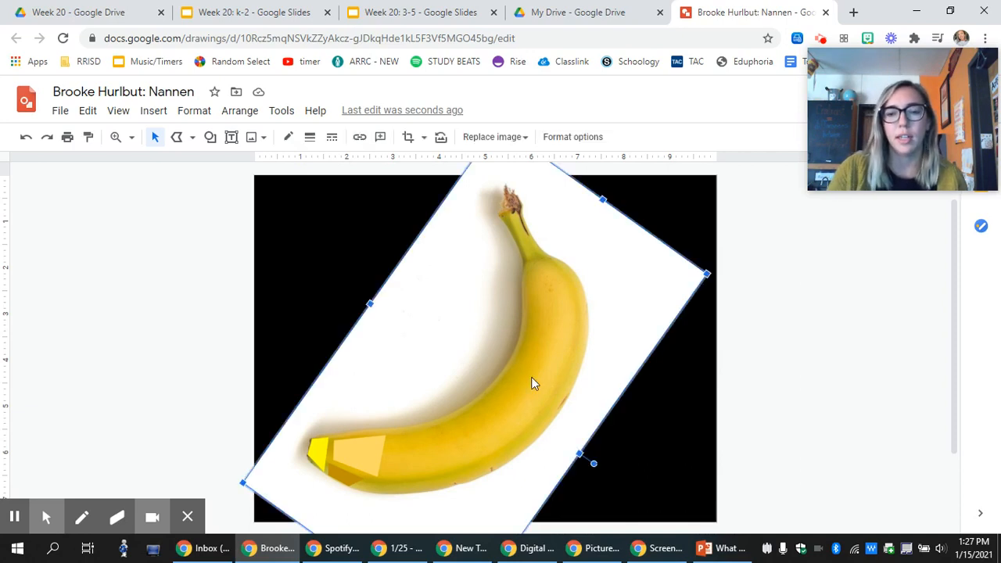
key(Delete)
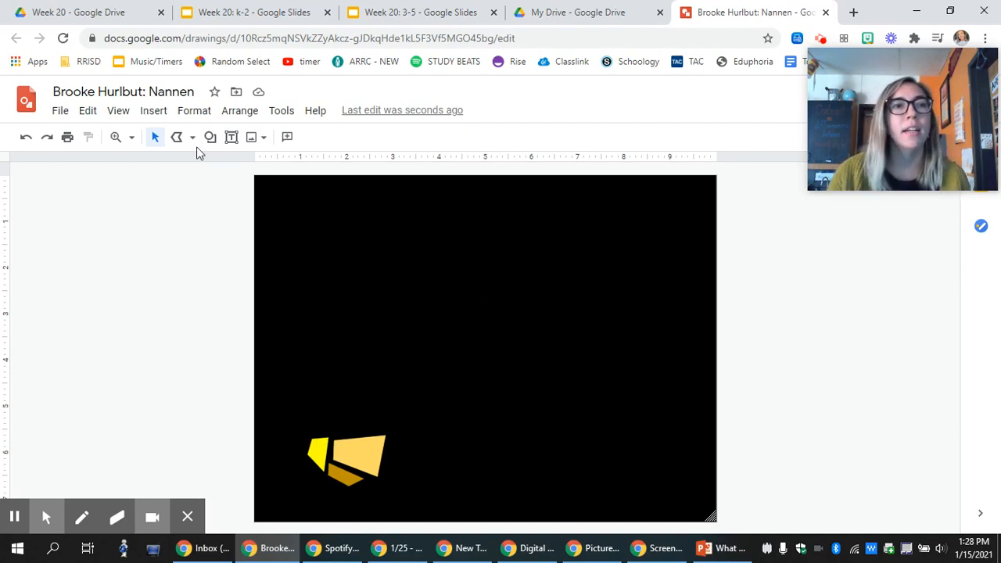
click(26, 140)
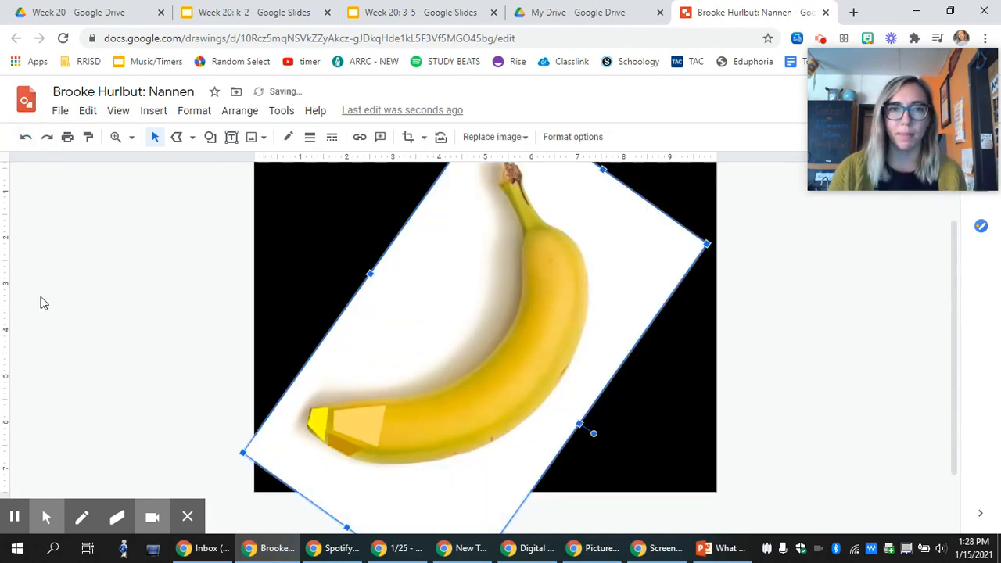
click(151, 246)
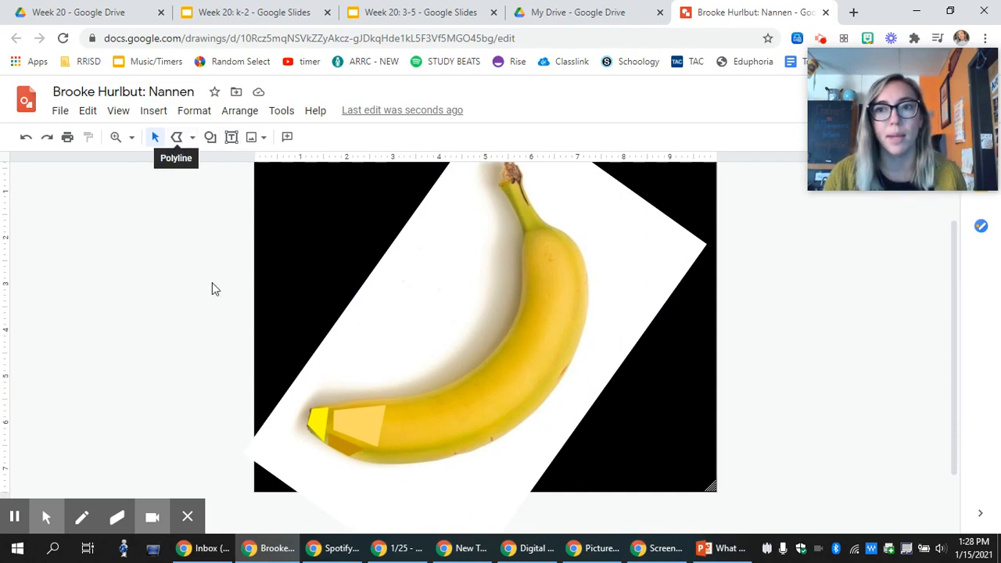
Trace a thin closed polyline along the banana's underside and fill it dark yellow 2.
click(176, 139)
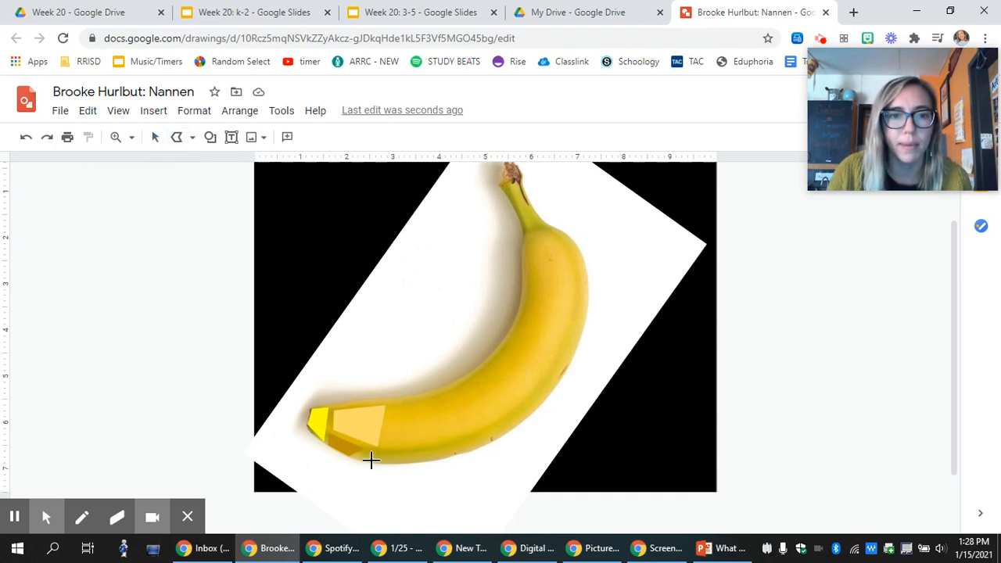
drag(358, 460, 443, 460)
click(442, 444)
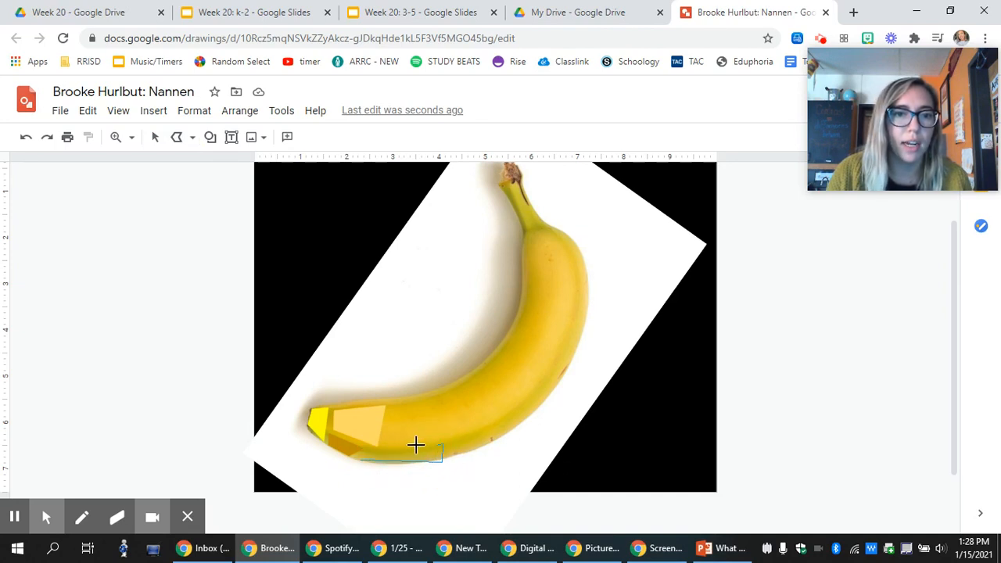
click(362, 460)
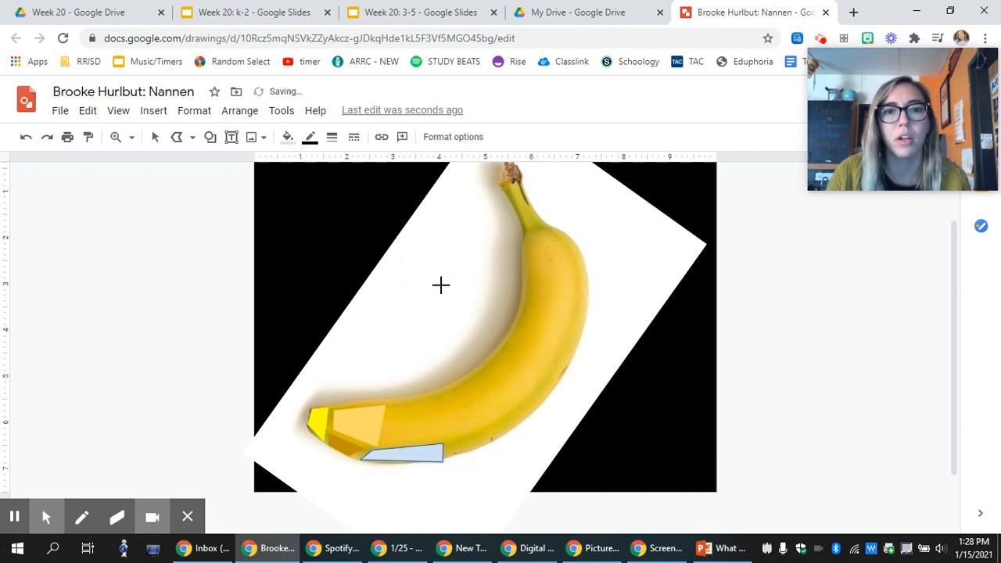
click(287, 137)
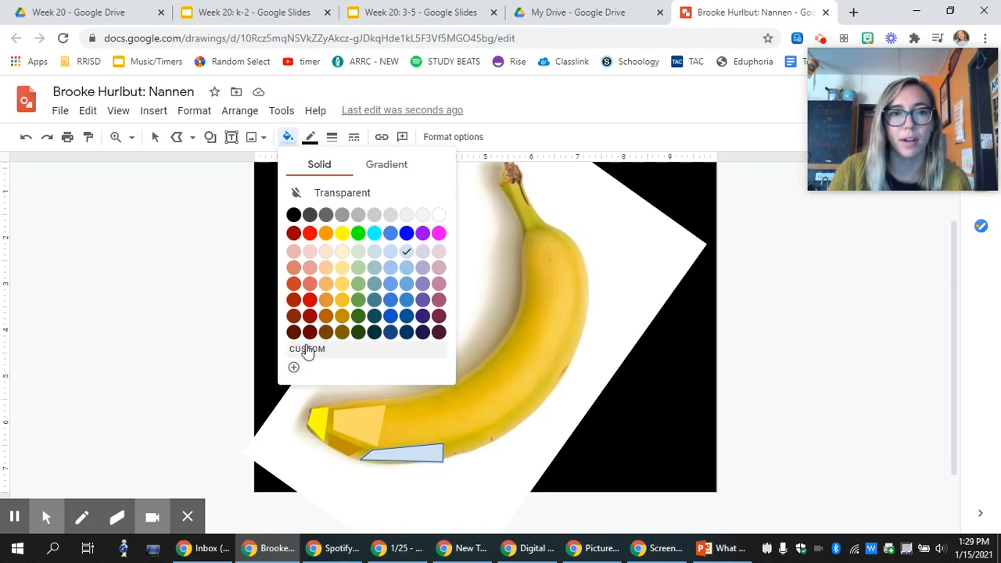
click(342, 317)
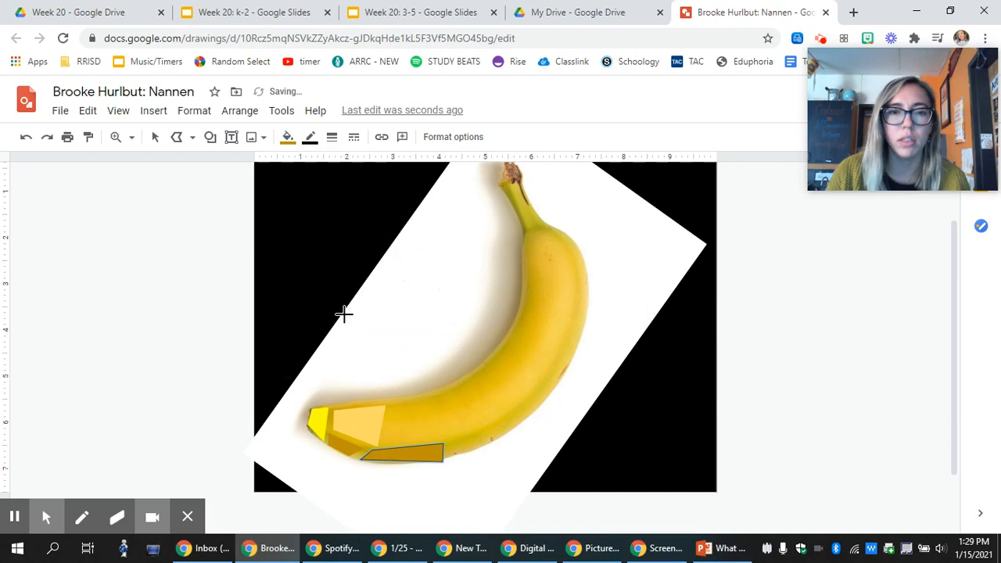